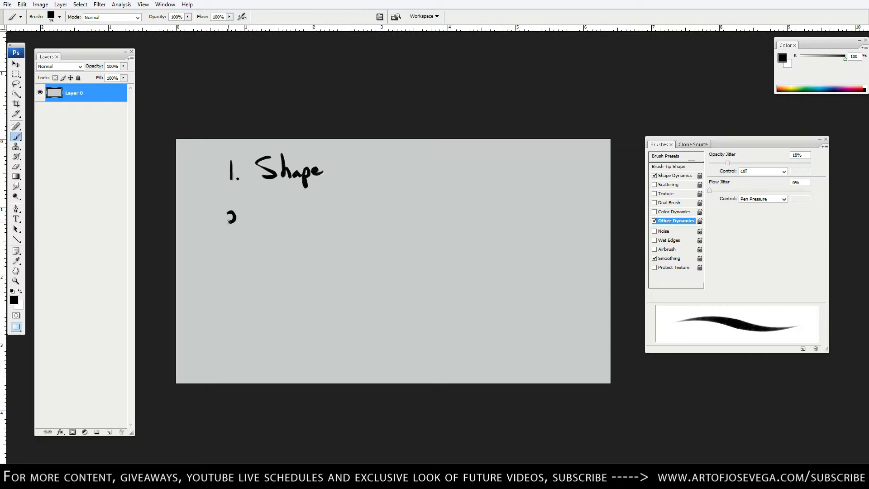
# Handwrite "2. Behaviour" as the second list item beneath "1. Shape"
pyautogui.moveTo(261, 194); pyautogui.dragTo(264, 217)
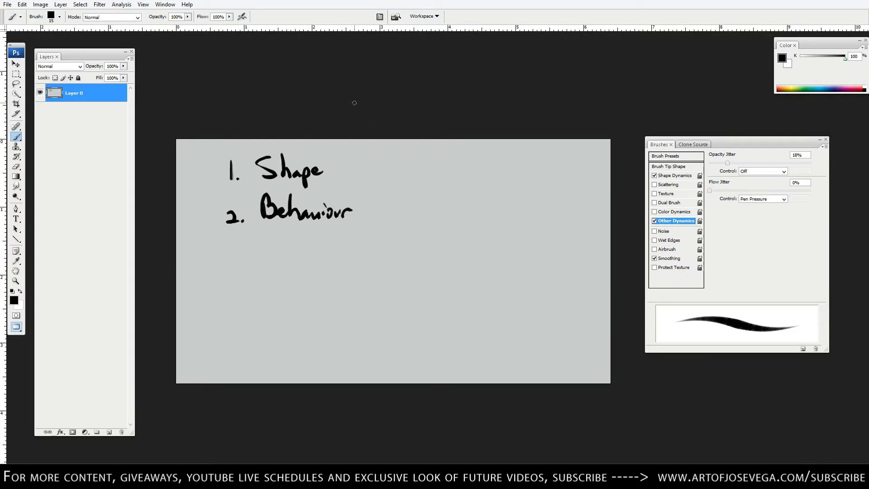
pyautogui.moveTo(387, 170); pyautogui.dragTo(377, 176)
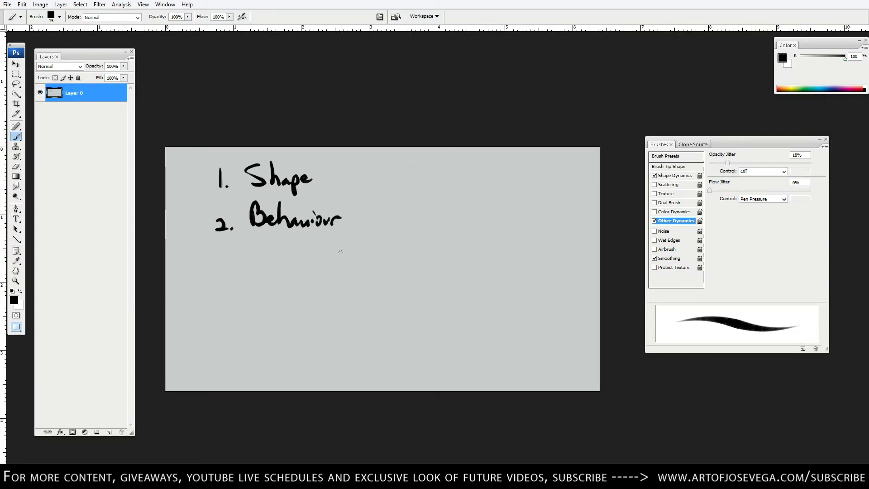
# Clear the handwritten list by filling the whole canvas with white
pyautogui.keyDown('alt'); pyautogui.click(348, 236); pyautogui.keyUp('alt')
pyautogui.hotkey('ctrl', 'BackSpace')
pyautogui.moveTo(330, 218); pyautogui.dragTo(333, 226)
pyautogui.rightClick(308, 179)
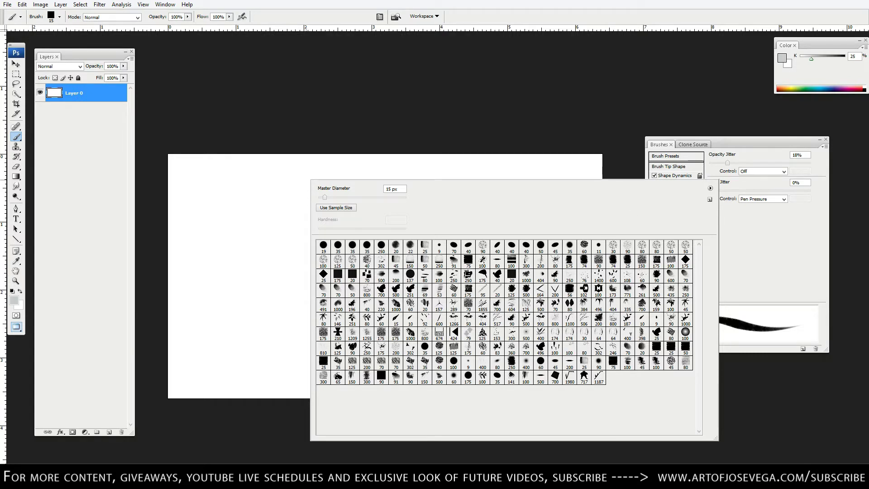
pyautogui.click(411, 114)
pyautogui.moveTo(408, 152); pyautogui.dragTo(446, 157)
# Stamp a solid black diamond in the canvas's upper-left area with the 90 px square brush, using the default colours
pyautogui.rightClick(465, 314)
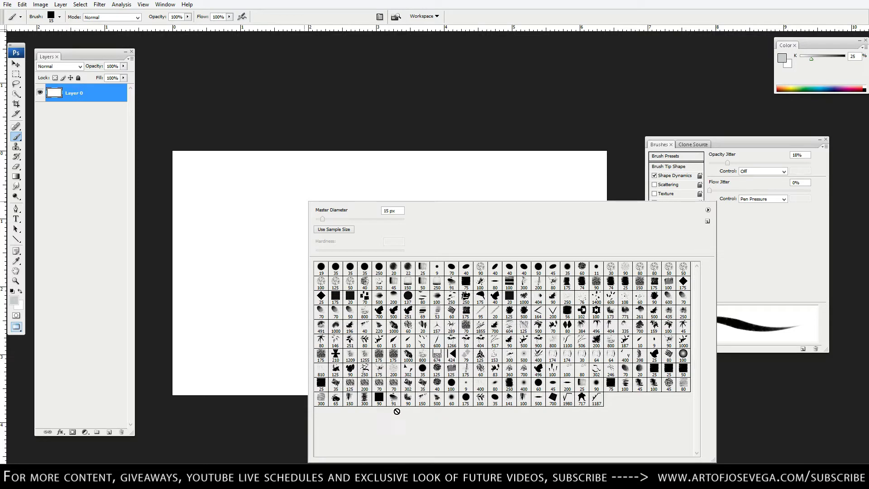
pyautogui.click(378, 401)
pyautogui.click(231, 99)
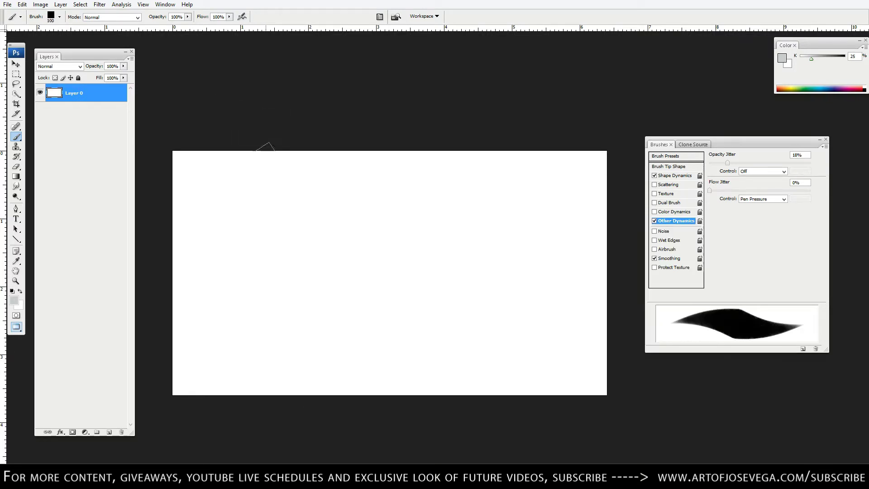
pyautogui.press('d')
pyautogui.click(269, 210)
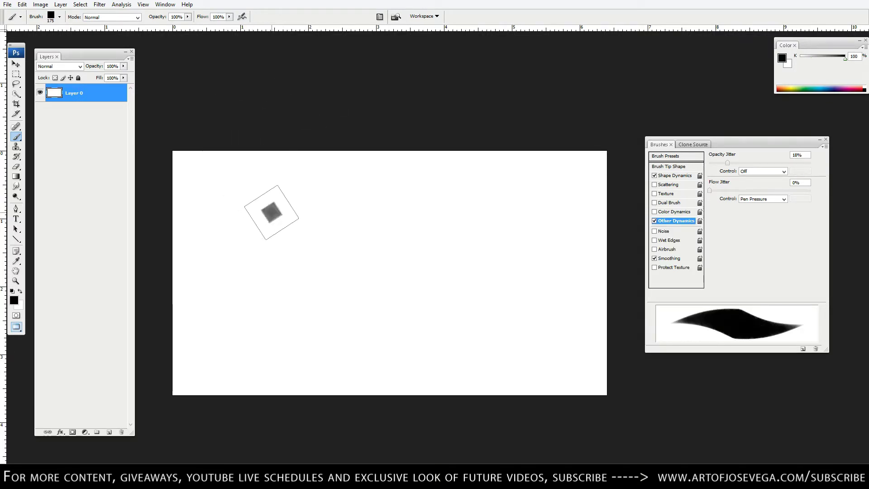
pyautogui.press('[')
pyautogui.press('[')
pyautogui.press('[')
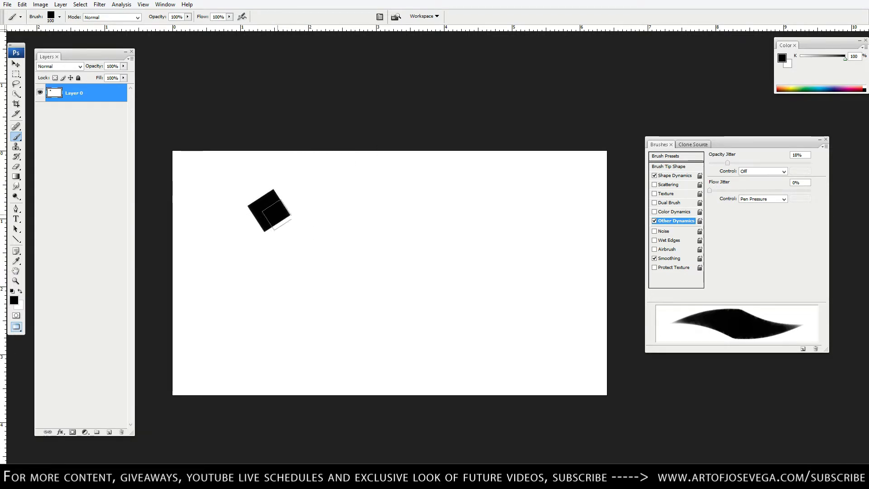
# Choose the 175 px hard round brush and stamp a dark round dot beside the black diamond
pyautogui.rightClick(343, 201)
pyautogui.click(500, 396)
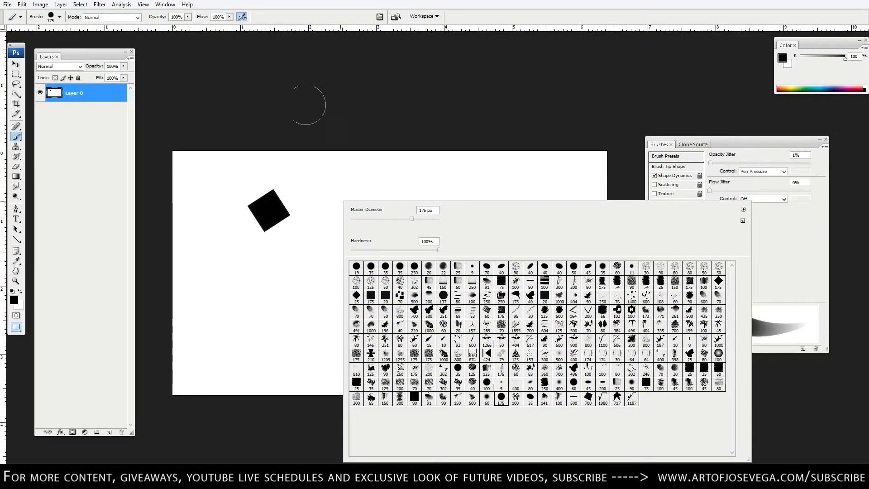
pyautogui.click(294, 106)
pyautogui.press(']')
pyautogui.click(321, 191)
pyautogui.moveTo(321, 190)
pyautogui.mouseDown()
pyautogui.moveTo(323, 209)
pyautogui.moveTo(374, 199)
pyautogui.moveTo(348, 212)
pyautogui.mouseUp()
# Shrink the round brush, draw an arrow pointing at the dot, and circle the diamond with loose loops at 10 px
pyautogui.press('[')
pyautogui.press('[')
pyautogui.press('[')
pyautogui.press('[')
pyautogui.press('[')
pyautogui.press('[')
pyautogui.press('[')
pyautogui.press('[')
pyautogui.press('[')
pyautogui.press('[')
pyautogui.press('[')
pyautogui.press('[')
pyautogui.press('[')
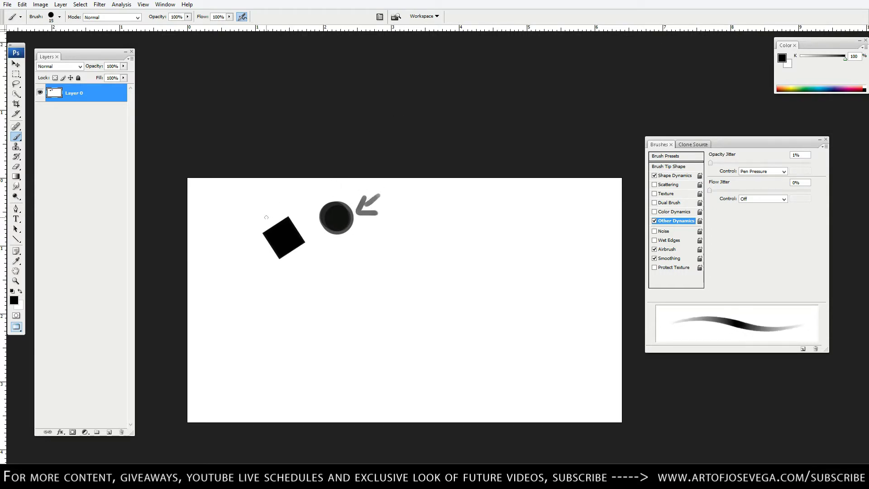
pyautogui.press('[')
pyautogui.moveTo(266, 218)
pyautogui.mouseDown()
pyautogui.moveTo(315, 253)
pyautogui.moveTo(253, 231)
pyautogui.moveTo(318, 256)
pyautogui.moveTo(259, 219)
pyautogui.moveTo(264, 264)
pyautogui.moveTo(271, 218)
pyautogui.mouseUp()
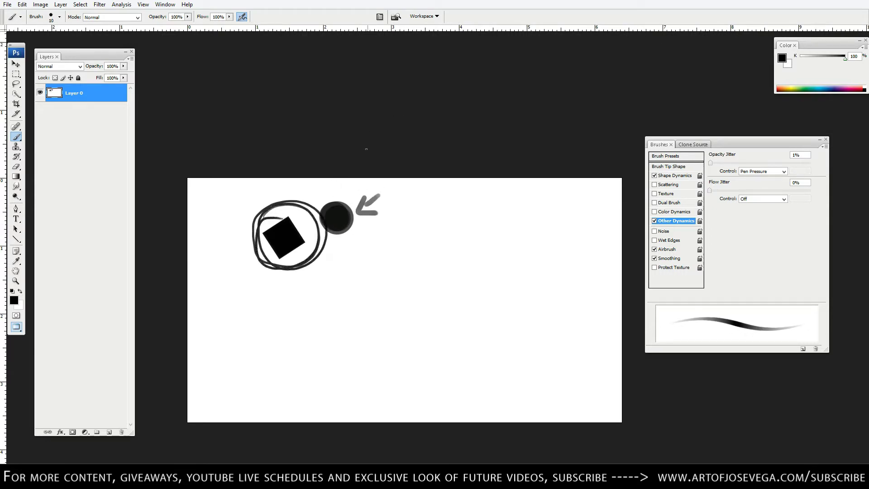
# Paint a large solid black angular mass across the canvas's right half with the square brush, sizing it between 150 and 200 px
pyautogui.rightClick(366, 208)
pyautogui.click(432, 402)
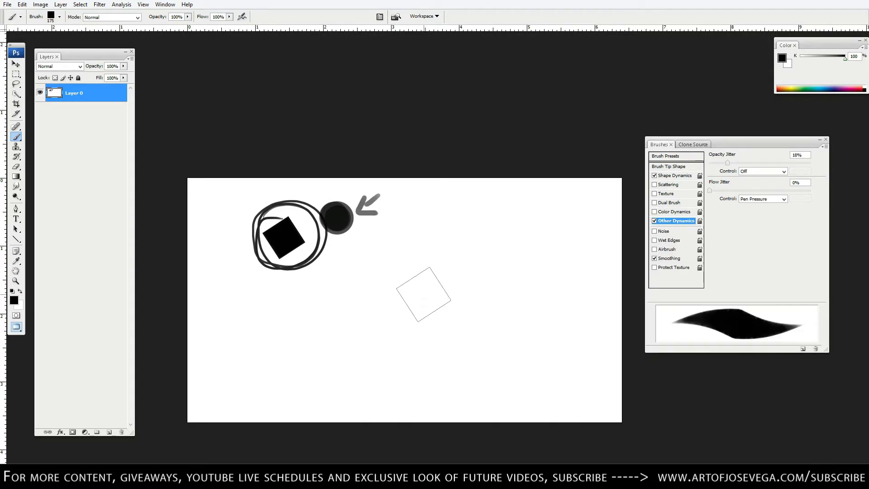
pyautogui.moveTo(430, 278)
pyautogui.mouseDown()
pyautogui.moveTo(402, 316)
pyautogui.moveTo(434, 287)
pyautogui.moveTo(440, 298)
pyautogui.moveTo(421, 323)
pyautogui.moveTo(464, 334)
pyautogui.moveTo(480, 324)
pyautogui.moveTo(461, 336)
pyautogui.moveTo(400, 330)
pyautogui.moveTo(385, 329)
pyautogui.moveTo(384, 315)
pyautogui.moveTo(383, 342)
pyautogui.moveTo(445, 289)
pyautogui.moveTo(452, 242)
pyautogui.moveTo(480, 318)
pyautogui.moveTo(424, 246)
pyautogui.moveTo(432, 214)
pyautogui.moveTo(457, 202)
pyautogui.moveTo(478, 295)
pyautogui.moveTo(458, 212)
pyautogui.moveTo(512, 322)
pyautogui.moveTo(460, 199)
pyautogui.moveTo(525, 314)
pyautogui.moveTo(516, 321)
pyautogui.moveTo(534, 316)
pyautogui.mouseUp()
pyautogui.press('[')
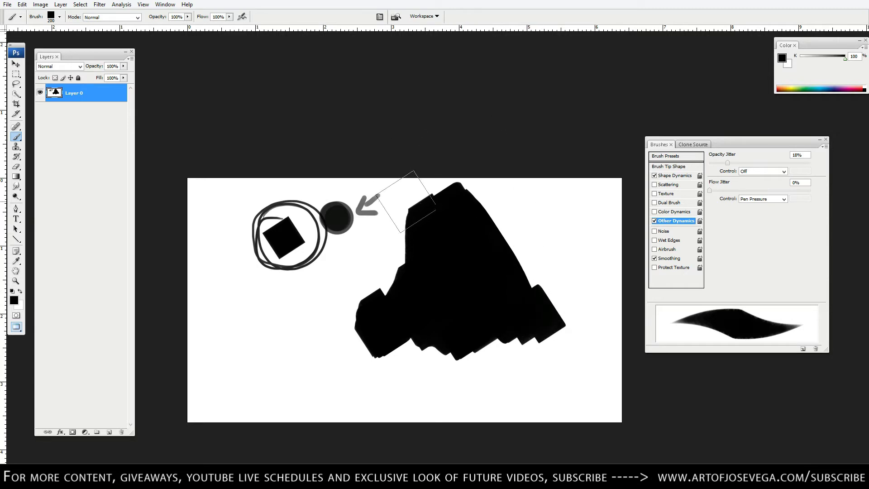
pyautogui.press('[')
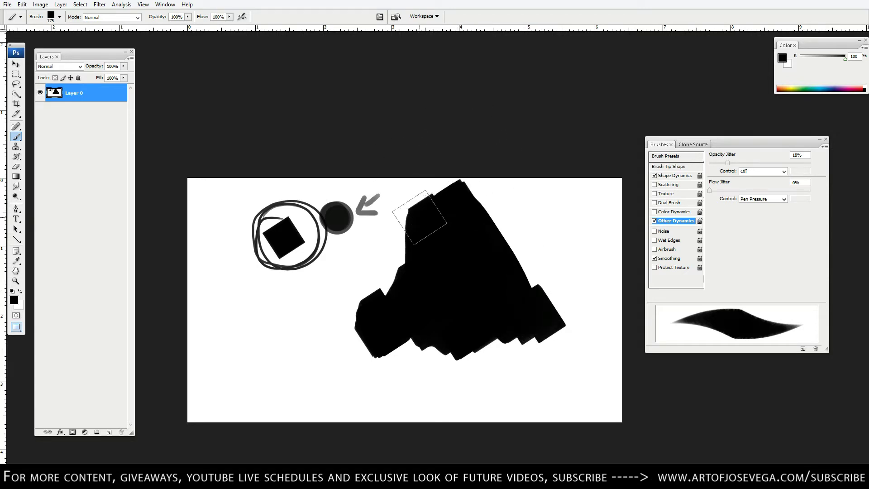
pyautogui.moveTo(413, 213); pyautogui.dragTo(416, 252)
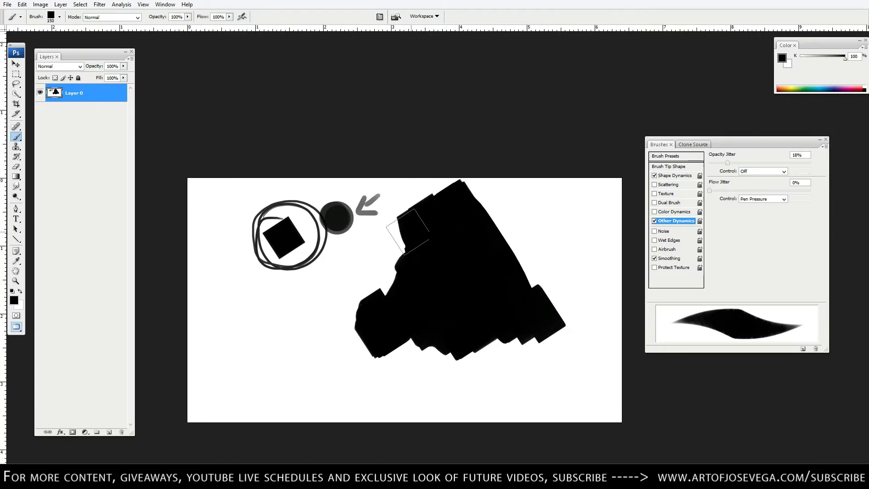
pyautogui.press('[')
# Choose the 60 px soft-edged round brush, enlarge it to 175 px and paint a short black stroke below the circled diamond
pyautogui.rightClick(448, 278)
pyautogui.doubleClick(593, 404)
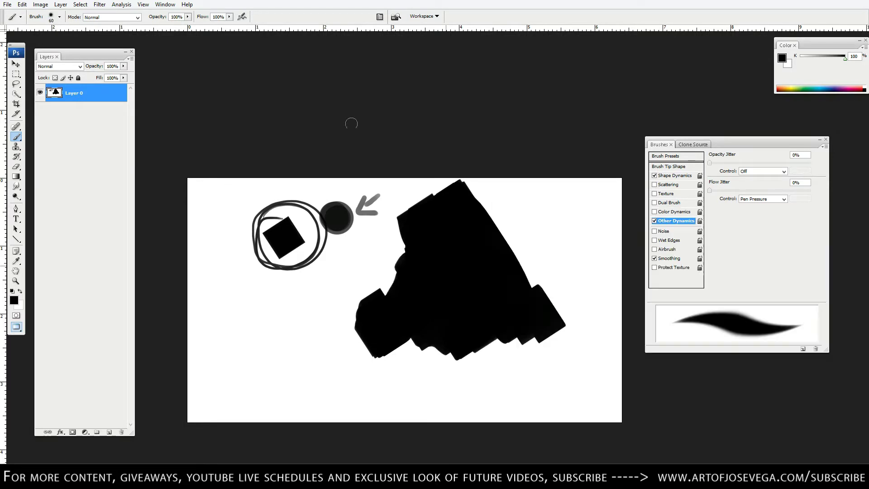
pyautogui.press(']')
pyautogui.press(']')
pyautogui.press(']')
pyautogui.press(']')
pyautogui.moveTo(240, 346); pyautogui.dragTo(276, 293)
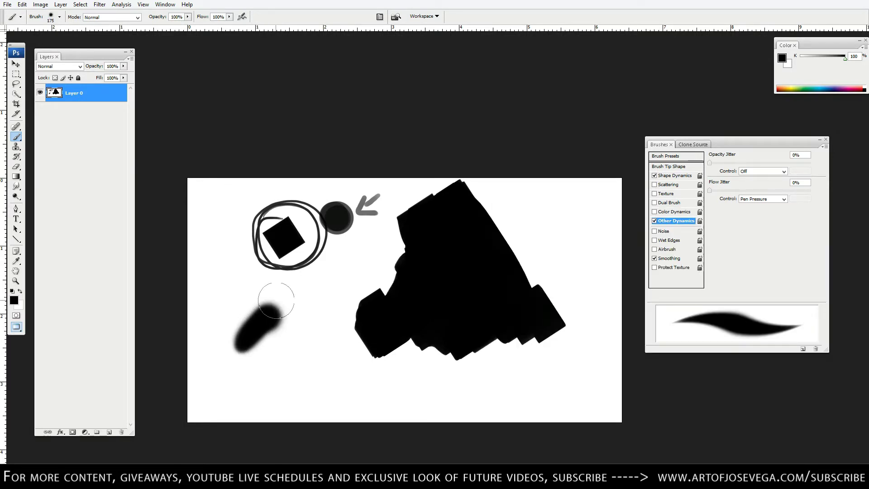
# Paint overlapping black rounded shapes over the soft stroke with the hard round brush at 150 to 200 px
pyautogui.rightClick(280, 292)
pyautogui.doubleClick(437, 404)
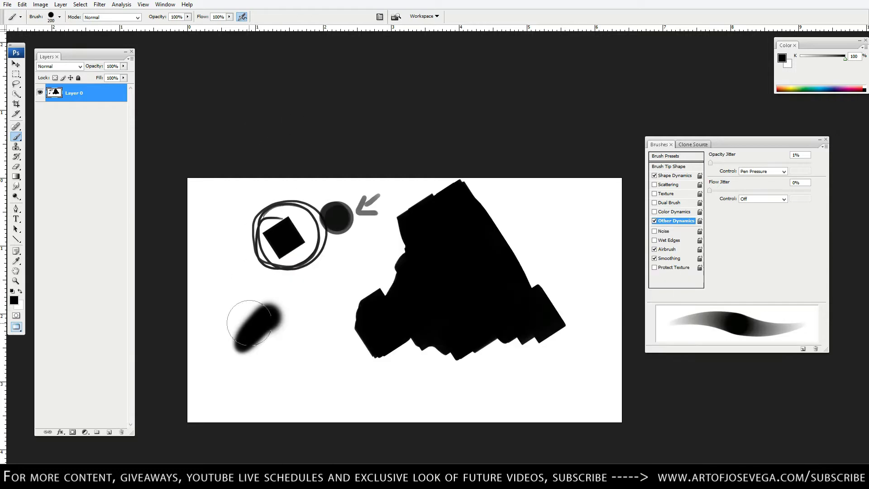
pyautogui.press('[')
pyautogui.moveTo(241, 338)
pyautogui.mouseDown()
pyautogui.moveTo(268, 306)
pyautogui.moveTo(279, 325)
pyautogui.moveTo(270, 303)
pyautogui.moveTo(247, 345)
pyautogui.moveTo(263, 304)
pyautogui.moveTo(297, 355)
pyautogui.moveTo(252, 350)
pyautogui.moveTo(271, 338)
pyautogui.moveTo(271, 320)
pyautogui.moveTo(279, 333)
pyautogui.moveTo(253, 366)
pyautogui.moveTo(228, 342)
pyautogui.moveTo(228, 364)
pyautogui.moveTo(243, 338)
pyautogui.moveTo(234, 365)
pyautogui.moveTo(292, 357)
pyautogui.mouseUp()
pyautogui.keyDown('alt'); pyautogui.click(312, 309); pyautogui.keyUp('alt')
pyautogui.keyDown('alt'); pyautogui.click(289, 310); pyautogui.keyUp('alt')
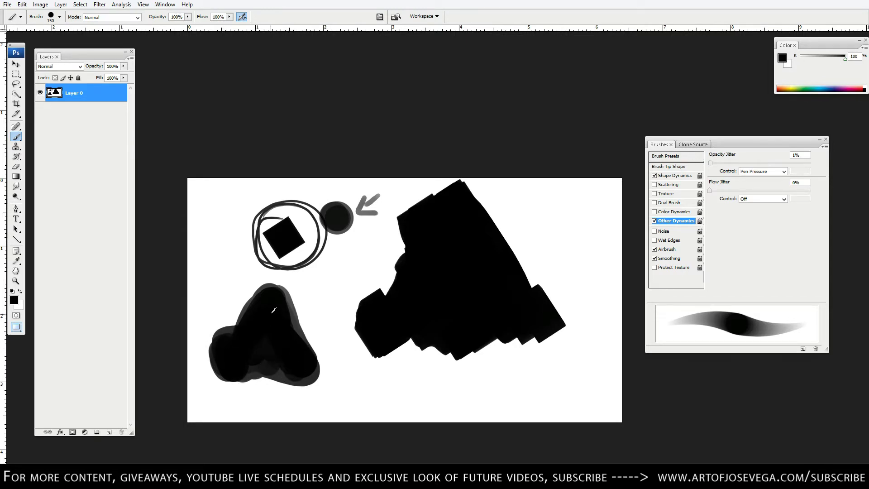
pyautogui.press(']')
pyautogui.press(']')
pyautogui.moveTo(249, 306)
pyautogui.mouseDown()
pyautogui.moveTo(246, 283)
pyautogui.moveTo(247, 241)
pyautogui.moveTo(266, 312)
pyautogui.moveTo(261, 300)
pyautogui.moveTo(243, 302)
pyautogui.moveTo(273, 302)
pyautogui.moveTo(309, 341)
pyautogui.moveTo(318, 328)
pyautogui.moveTo(346, 348)
pyautogui.mouseUp()
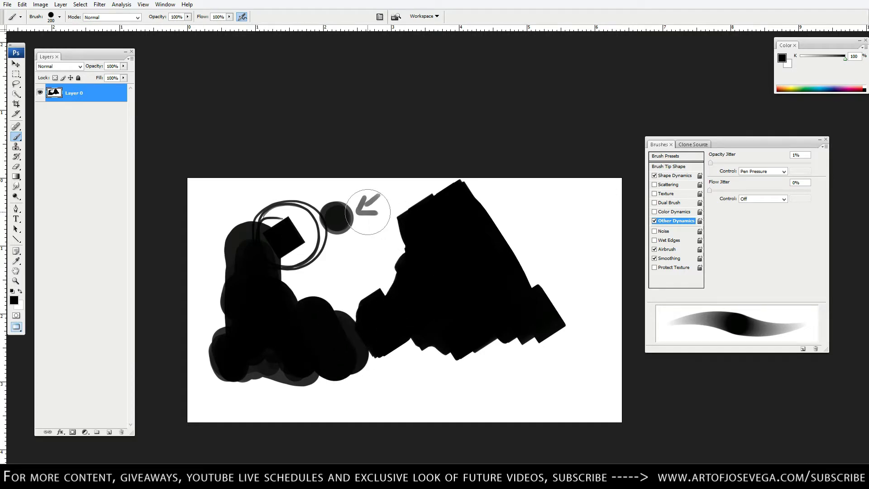
# Clear all the sample shapes by filling the canvas with white, and reduce the round brush size
pyautogui.press('[')
pyautogui.press('[')
pyautogui.press('[')
pyautogui.hotkey('ctrl', 'BackSpace')
pyautogui.press('[')
pyautogui.press(']')
# Block in a black and grey mountain silhouette with rounded rocks and a thin ground line using the hard round brush
pyautogui.moveTo(434, 325)
pyautogui.mouseDown()
pyautogui.moveTo(366, 354)
pyautogui.moveTo(436, 326)
pyautogui.moveTo(454, 335)
pyautogui.moveTo(443, 360)
pyautogui.moveTo(356, 358)
pyautogui.moveTo(379, 353)
pyautogui.moveTo(306, 364)
pyautogui.mouseUp()
pyautogui.press('[')
pyautogui.moveTo(468, 367)
pyautogui.mouseDown()
pyautogui.moveTo(497, 335)
pyautogui.moveTo(499, 360)
pyautogui.moveTo(500, 348)
pyautogui.moveTo(481, 360)
pyautogui.moveTo(491, 366)
pyautogui.moveTo(352, 367)
pyautogui.moveTo(384, 362)
pyautogui.moveTo(230, 372)
pyautogui.moveTo(503, 369)
pyautogui.moveTo(557, 378)
pyautogui.moveTo(362, 374)
pyautogui.mouseUp()
pyautogui.press('[')
pyautogui.press('[')
pyautogui.press('[')
pyautogui.press('[')
pyautogui.press('[')
pyautogui.press('[')
pyautogui.press(']')
pyautogui.press(']')
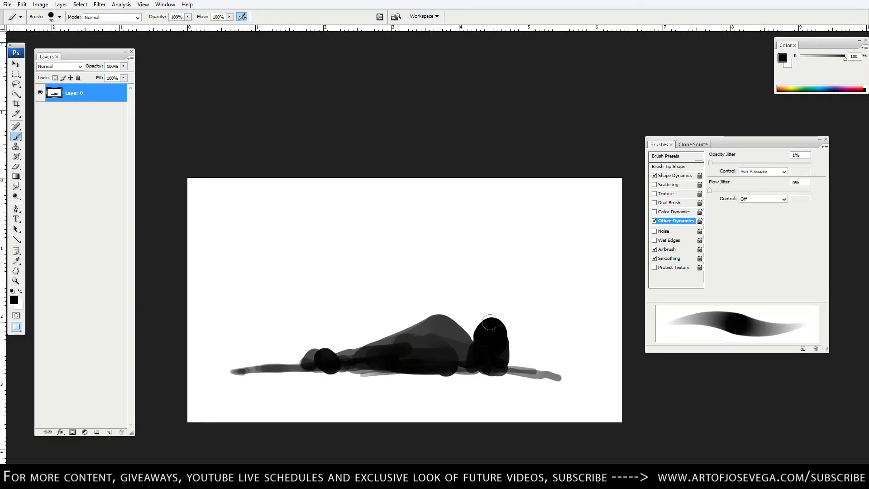
# Carve the rounded mountain top and the large rock into angular peaks using white sampled from the background
pyautogui.press('[')
pyautogui.press('[')
pyautogui.keyDown('alt'); pyautogui.click(448, 311); pyautogui.keyUp('alt')
pyautogui.moveTo(438, 312)
pyautogui.mouseDown()
pyautogui.moveTo(469, 333)
pyautogui.moveTo(466, 326)
pyautogui.moveTo(482, 314)
pyautogui.moveTo(473, 328)
pyautogui.moveTo(495, 315)
pyautogui.moveTo(484, 324)
pyautogui.moveTo(503, 323)
pyautogui.moveTo(491, 316)
pyautogui.moveTo(497, 335)
pyautogui.moveTo(471, 347)
pyautogui.mouseUp()
pyautogui.press(']')
pyautogui.keyDown('alt'); pyautogui.click(450, 346); pyautogui.keyUp('alt')
pyautogui.press('[')
pyautogui.press('[')
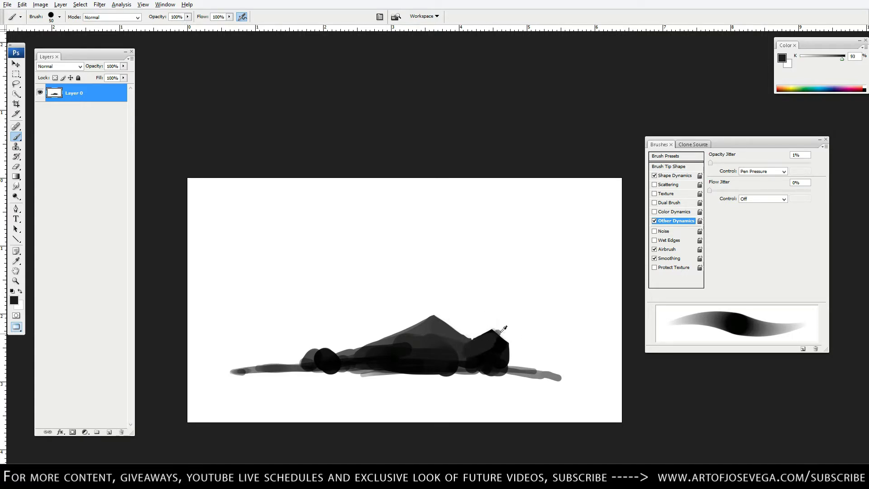
pyautogui.keyDown('alt'); pyautogui.click(501, 332); pyautogui.keyUp('alt')
pyautogui.moveTo(496, 321)
pyautogui.mouseDown()
pyautogui.moveTo(485, 326)
pyautogui.moveTo(501, 329)
pyautogui.mouseUp()
# Paint sampled dark greys along the mountain's long left slope and over the small rock at its end
pyautogui.keyDown('alt'); pyautogui.click(417, 334); pyautogui.keyUp('alt')
pyautogui.moveTo(414, 336)
pyautogui.mouseDown()
pyautogui.moveTo(334, 362)
pyautogui.moveTo(307, 358)
pyautogui.mouseUp()
pyautogui.keyDown('alt'); pyautogui.click(323, 361); pyautogui.keyUp('alt')
pyautogui.keyDown('alt'); pyautogui.click(348, 353); pyautogui.keyUp('alt')
pyautogui.press('[')
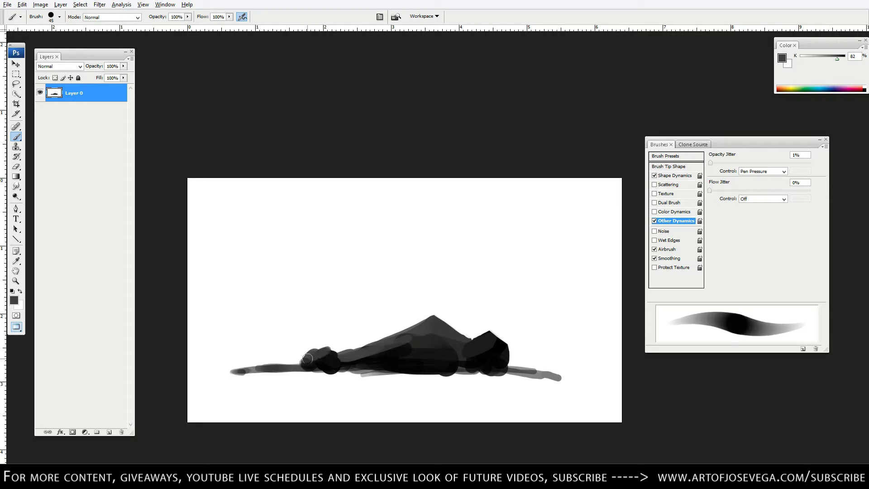
# Switch to the square brush, enlarge it and block in a dark grey mountain body above the first one
pyautogui.rightClick(390, 324)
pyautogui.click(450, 402)
pyautogui.click(319, 138)
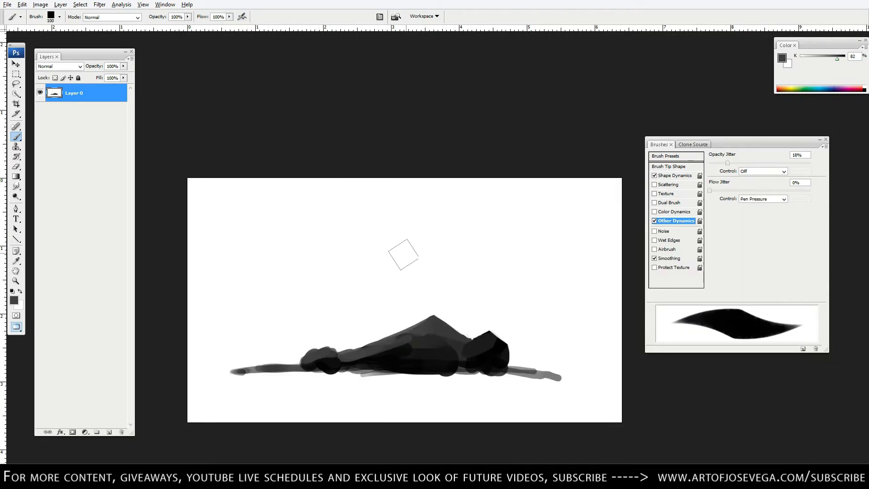
pyautogui.press(']')
pyautogui.press(']')
pyautogui.press(']')
pyautogui.moveTo(391, 266)
pyautogui.mouseDown()
pyautogui.moveTo(424, 250)
pyautogui.moveTo(473, 271)
pyautogui.moveTo(318, 275)
pyautogui.mouseUp()
# Reduce the square brush and stamp small dark grey chips off the left end of the upper mountain
pyautogui.press('[')
pyautogui.press('[')
pyautogui.press('[')
pyautogui.press('[')
pyautogui.click(306, 278)
pyautogui.click(297, 281)
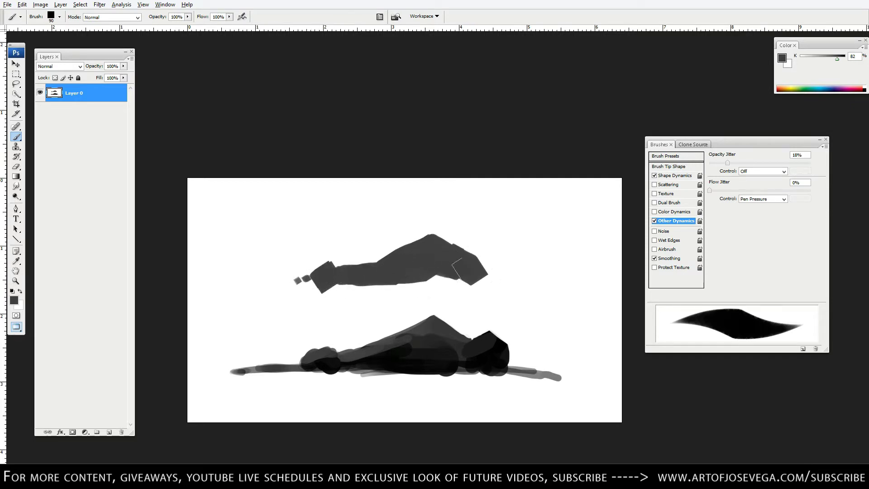
# Add an angular rock at the upper mountain's right end and fill the gap along its base, reducing the brush to 50 px
pyautogui.moveTo(487, 273)
pyautogui.mouseDown()
pyautogui.moveTo(483, 285)
pyautogui.moveTo(369, 286)
pyautogui.mouseUp()
pyautogui.press('[')
pyautogui.press('[')
pyautogui.press('[')
pyautogui.press('[')
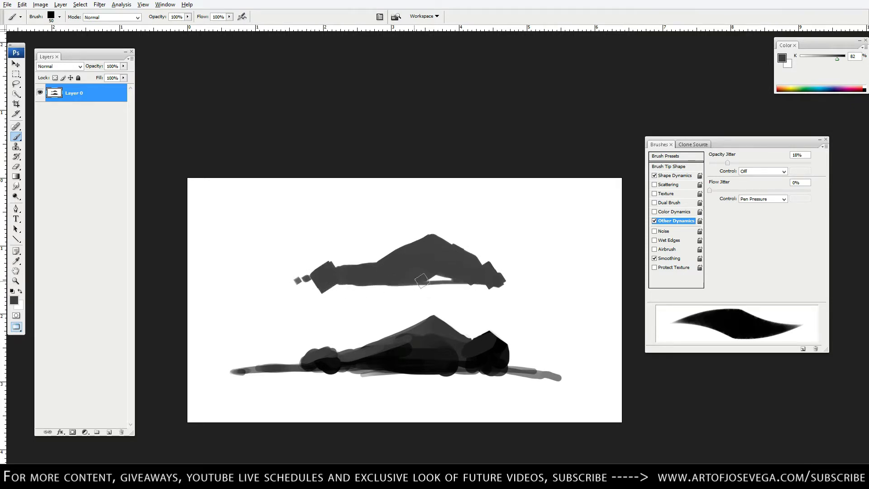
pyautogui.moveTo(422, 281); pyautogui.dragTo(440, 275)
# Extend thin ground lines outward from both ends of the upper mountain with the square brush at 35 to 50 px
pyautogui.moveTo(501, 282); pyautogui.dragTo(556, 285)
pyautogui.press('[')
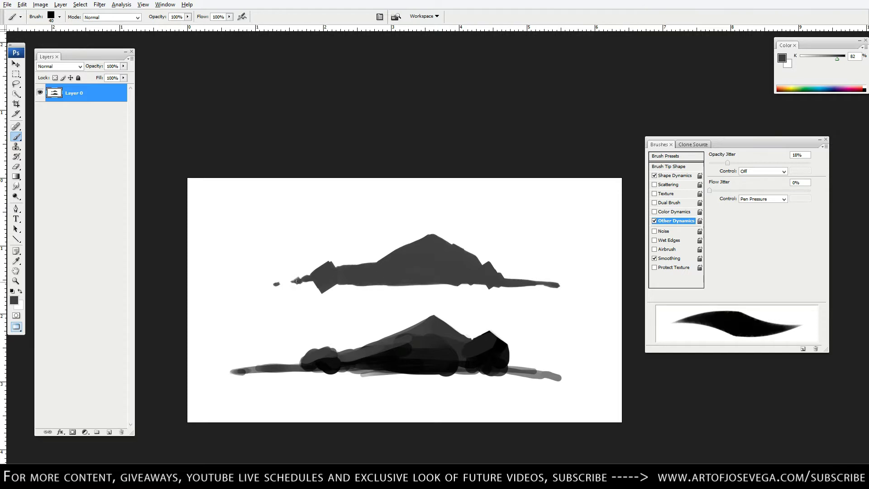
pyautogui.moveTo(296, 281)
pyautogui.mouseDown()
pyautogui.moveTo(263, 286)
pyautogui.moveTo(354, 285)
pyautogui.mouseUp()
pyautogui.press('[')
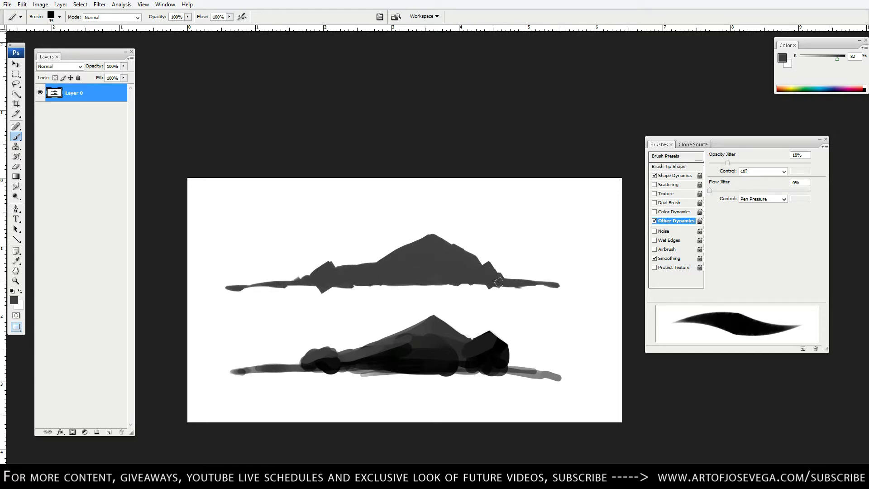
pyautogui.moveTo(498, 283); pyautogui.dragTo(538, 291)
# Shade the upper mountain's peak with near-black sampled from the lower mountain, using an enlarged square brush
pyautogui.press(']')
pyautogui.press(']')
pyautogui.press(']')
pyautogui.keyDown('alt'); pyautogui.click(413, 354); pyautogui.keyUp('alt')
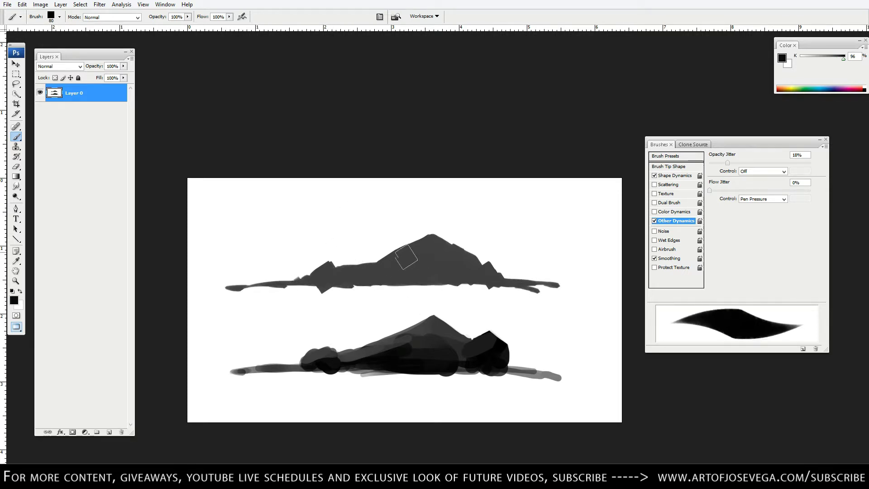
pyautogui.press(']')
pyautogui.press(']')
pyautogui.press(']')
pyautogui.press(']')
pyautogui.press(']')
pyautogui.press(']')
pyautogui.moveTo(416, 267)
pyautogui.mouseDown()
pyautogui.moveTo(436, 253)
pyautogui.moveTo(476, 272)
pyautogui.moveTo(397, 276)
pyautogui.mouseUp()
# Set the brush opacity to 50% and darken the lower left slope of the upper mountain
pyautogui.press(']')
pyautogui.press('5')
pyautogui.click(361, 277)
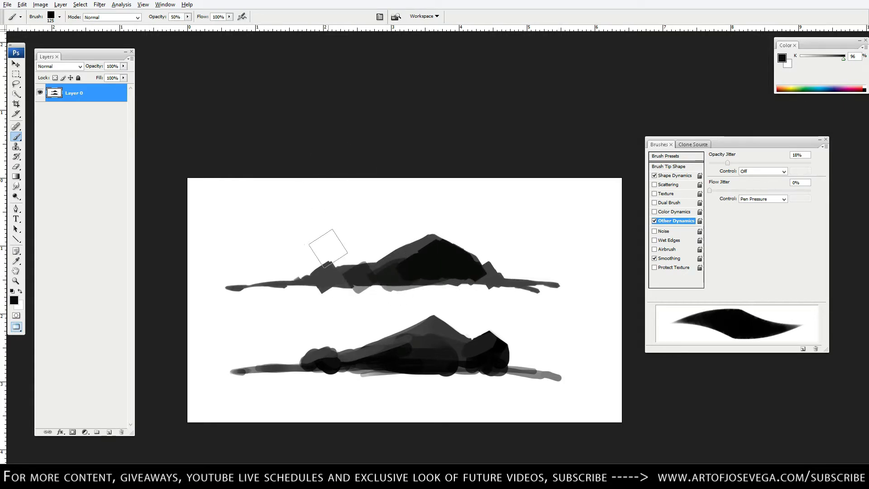
# Clear both mountain studies by filling the canvas with white
pyautogui.press('[')
pyautogui.press('[')
pyautogui.hotkey('ctrl', 'BackSpace')
# Choose the flat elliptical 500 px brush, enlarge it to 1400 px and lay translucent overlapping strokes across the canvas's lower part
pyautogui.rightClick(335, 241)
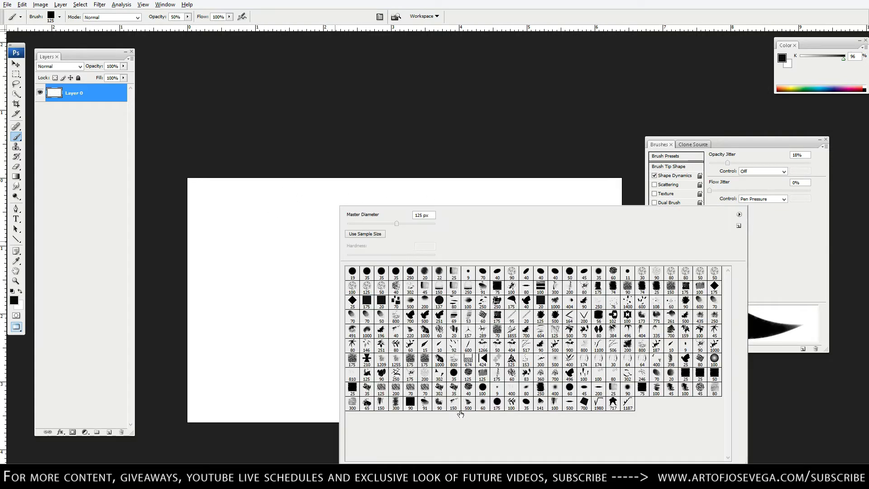
pyautogui.doubleClick(569, 402)
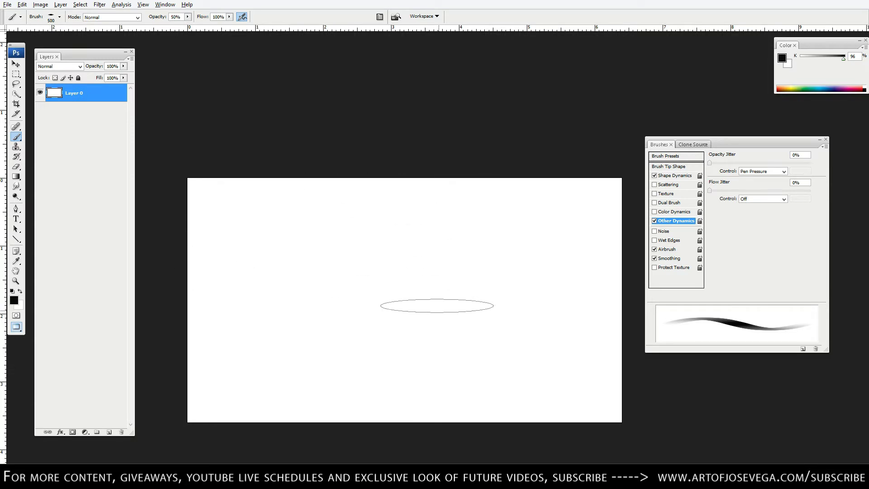
pyautogui.press(']')
pyautogui.press(']')
pyautogui.press(']')
pyautogui.press(']')
pyautogui.press(']')
pyautogui.press(']')
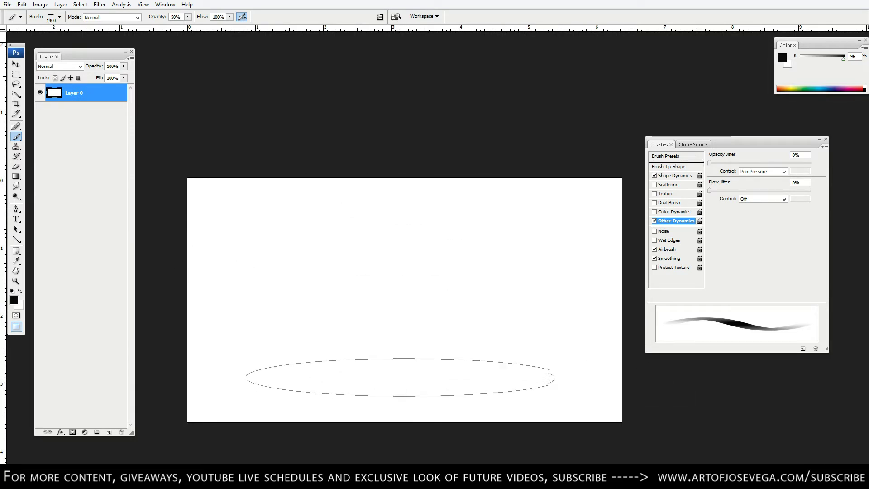
pyautogui.moveTo(520, 382)
pyautogui.mouseDown()
pyautogui.moveTo(565, 387)
pyautogui.moveTo(277, 403)
pyautogui.moveTo(253, 370)
pyautogui.moveTo(312, 372)
pyautogui.moveTo(281, 407)
pyautogui.moveTo(287, 394)
pyautogui.moveTo(514, 431)
pyautogui.moveTo(269, 396)
pyautogui.moveTo(490, 432)
pyautogui.mouseUp()
# Shrink the elliptical brush to about 600 px and layer rolling terrain across the lower canvas, adding strokes in a sampled mid grey
pyautogui.press('[')
pyautogui.press('[')
pyautogui.press('[')
pyautogui.press('[')
pyautogui.press('[')
pyautogui.press('[')
pyautogui.press('[')
pyautogui.press('[')
pyautogui.press('[')
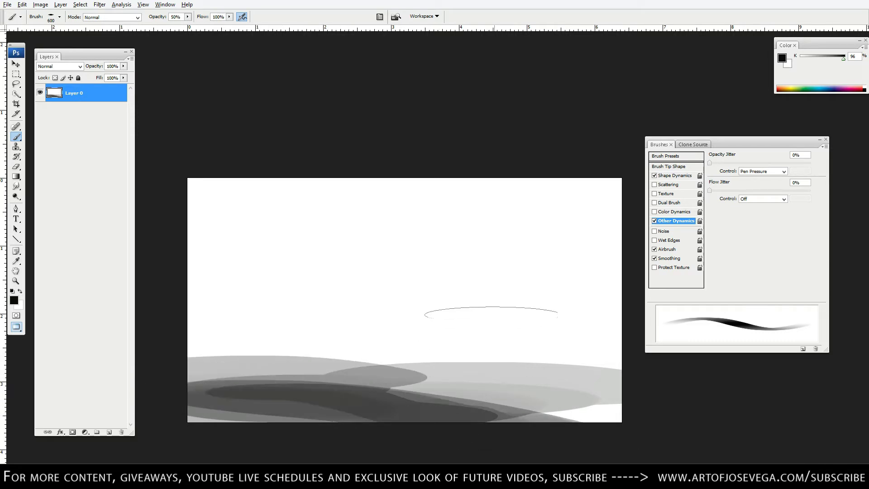
pyautogui.keyDown('alt'); pyautogui.click(503, 408); pyautogui.keyUp('alt')
pyautogui.press(']')
pyautogui.moveTo(513, 377)
pyautogui.mouseDown()
pyautogui.moveTo(565, 378)
pyautogui.moveTo(217, 345)
pyautogui.mouseUp()
pyautogui.moveTo(546, 382)
pyautogui.mouseDown()
pyautogui.moveTo(585, 397)
pyautogui.moveTo(597, 421)
pyautogui.mouseUp()
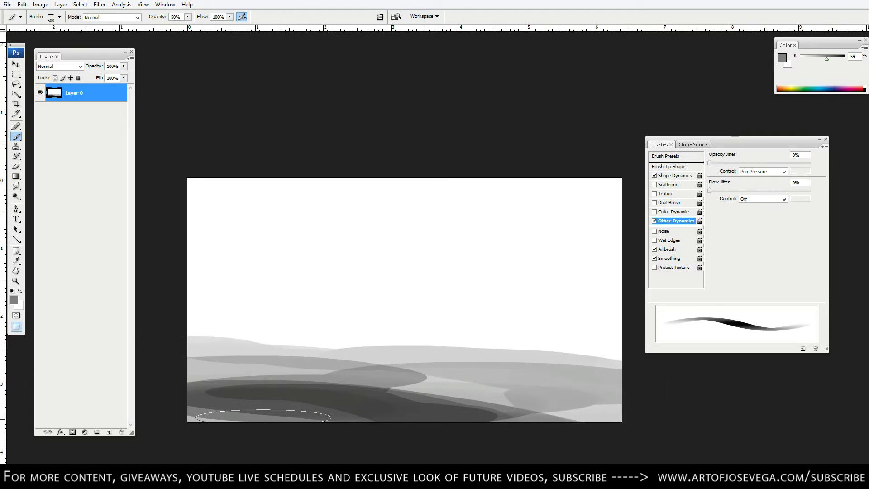
# Sample a darker grey and layer elliptical strokes across the middle hills and along the distant ridge, returning to a 600 px brush
pyautogui.press('[')
pyautogui.press('[')
pyautogui.keyDown('alt'); pyautogui.click(326, 388); pyautogui.keyUp('alt')
pyautogui.moveTo(317, 376)
pyautogui.mouseDown()
pyautogui.moveTo(234, 360)
pyautogui.moveTo(578, 382)
pyautogui.moveTo(429, 366)
pyautogui.moveTo(584, 385)
pyautogui.mouseUp()
pyautogui.press(']')
pyautogui.press(']')
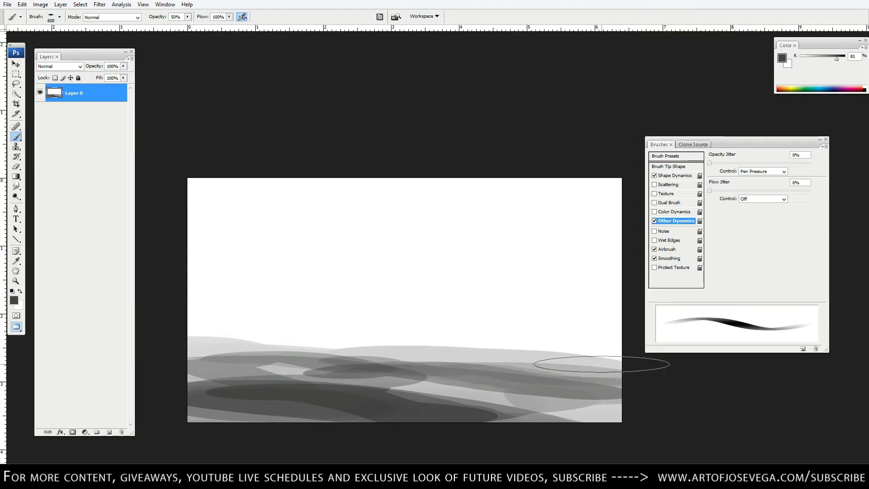
pyautogui.moveTo(573, 359); pyautogui.dragTo(268, 356)
pyautogui.moveTo(503, 365); pyautogui.dragTo(203, 426)
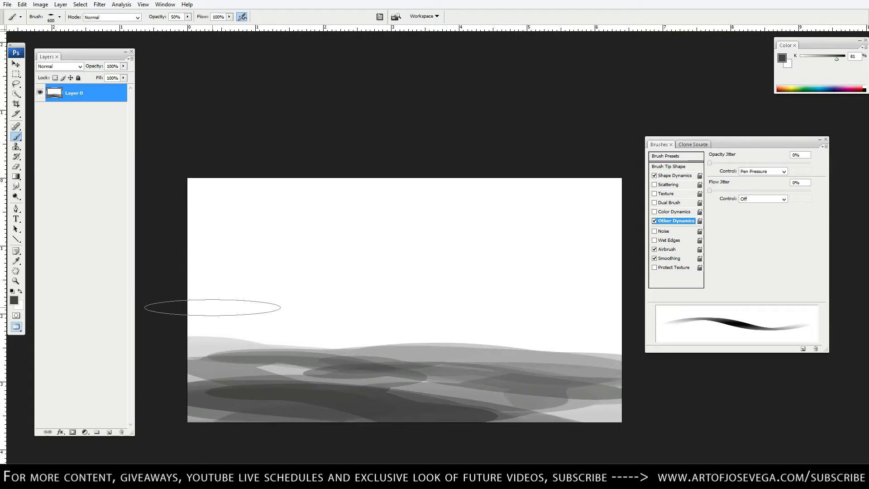
# Blend the centre of the terrain with a sampled mid grey and reduce the elliptical brush to 300 px
pyautogui.keyDown('alt'); pyautogui.click(437, 383); pyautogui.keyUp('alt')
pyautogui.press('[')
pyautogui.moveTo(390, 375)
pyautogui.mouseDown()
pyautogui.moveTo(367, 377)
pyautogui.moveTo(347, 365)
pyautogui.moveTo(401, 377)
pyautogui.moveTo(353, 365)
pyautogui.mouseUp()
pyautogui.press('[')
pyautogui.press('[')
pyautogui.press('[')
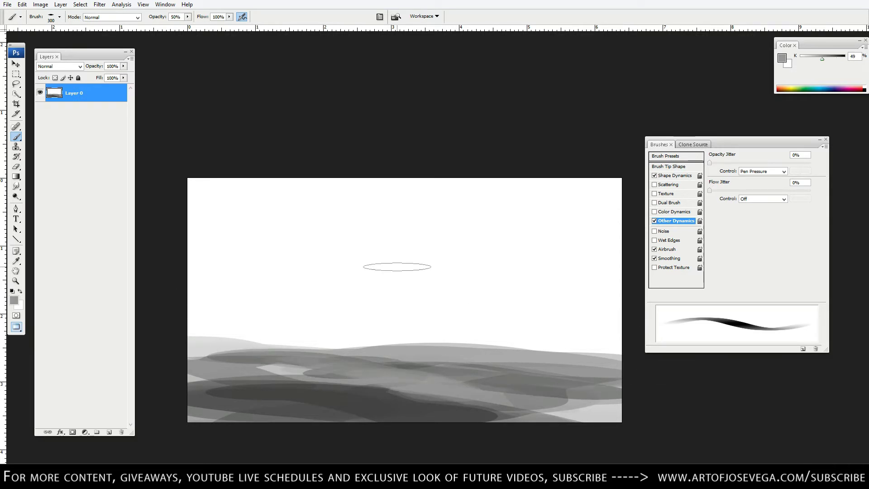
# Choose the 100 px textured bristle brush and lay mid grey streaks over the white sky
pyautogui.rightClick(411, 273)
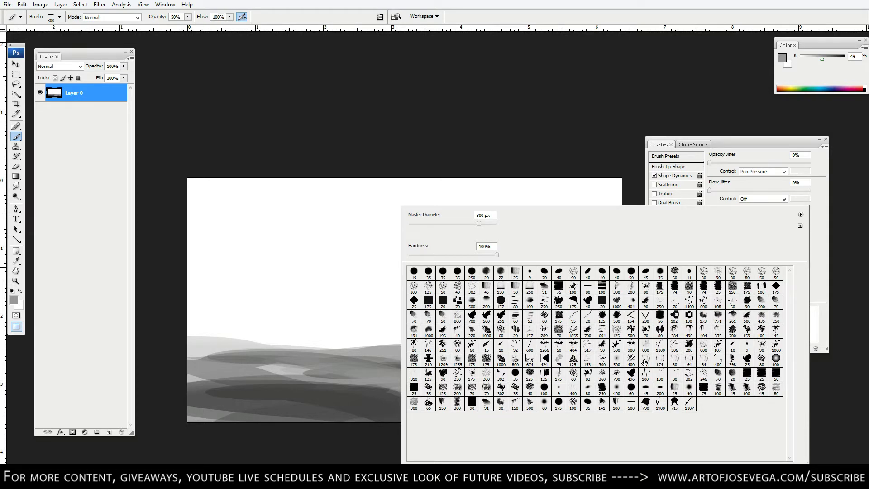
pyautogui.click(611, 405)
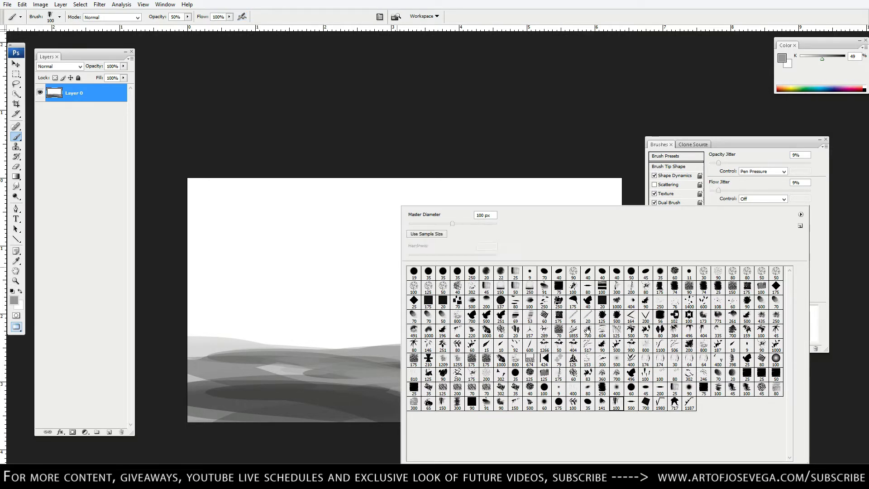
pyautogui.click(335, 136)
pyautogui.moveTo(274, 235)
pyautogui.mouseDown()
pyautogui.moveTo(275, 267)
pyautogui.moveTo(251, 217)
pyautogui.moveTo(288, 241)
pyautogui.moveTo(307, 237)
pyautogui.moveTo(323, 276)
pyautogui.mouseUp()
# Layer broad bristle strokes in a sampled dark grey over the sky, varying the brush size up to 1000 px
pyautogui.press(']')
pyautogui.keyDown('alt'); pyautogui.click(368, 361); pyautogui.keyUp('alt')
pyautogui.press(']')
pyautogui.moveTo(311, 226)
pyautogui.mouseDown()
pyautogui.moveTo(257, 239)
pyautogui.moveTo(254, 314)
pyautogui.moveTo(238, 227)
pyautogui.moveTo(246, 314)
pyautogui.moveTo(238, 235)
pyautogui.moveTo(292, 239)
pyautogui.moveTo(314, 307)
pyautogui.moveTo(325, 217)
pyautogui.moveTo(279, 260)
pyautogui.moveTo(285, 230)
pyautogui.moveTo(293, 283)
pyautogui.moveTo(307, 275)
pyautogui.moveTo(314, 251)
pyautogui.moveTo(286, 253)
pyautogui.moveTo(250, 329)
pyautogui.moveTo(280, 329)
pyautogui.moveTo(346, 256)
pyautogui.moveTo(374, 270)
pyautogui.moveTo(374, 301)
pyautogui.moveTo(373, 277)
pyautogui.moveTo(422, 281)
pyautogui.moveTo(444, 262)
pyautogui.moveTo(479, 297)
pyautogui.moveTo(382, 215)
pyautogui.moveTo(448, 308)
pyautogui.moveTo(434, 226)
pyautogui.moveTo(406, 236)
pyautogui.moveTo(412, 327)
pyautogui.moveTo(360, 242)
pyautogui.moveTo(338, 256)
pyautogui.moveTo(332, 359)
pyautogui.moveTo(308, 389)
pyautogui.mouseUp()
pyautogui.press('[')
pyautogui.press(']')
pyautogui.press('[')
pyautogui.press(']')
pyautogui.press(']')
pyautogui.press(']')
pyautogui.press(']')
pyautogui.press(']')
pyautogui.press(']')
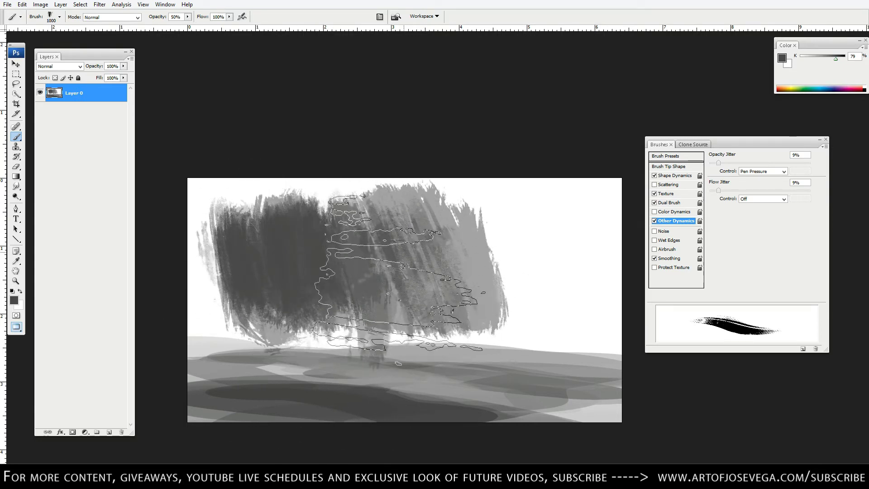
# Choose the 91 px speckled dual-tip brush and clear the canvas with a white fill
pyautogui.rightClick(455, 262)
pyautogui.click(489, 402)
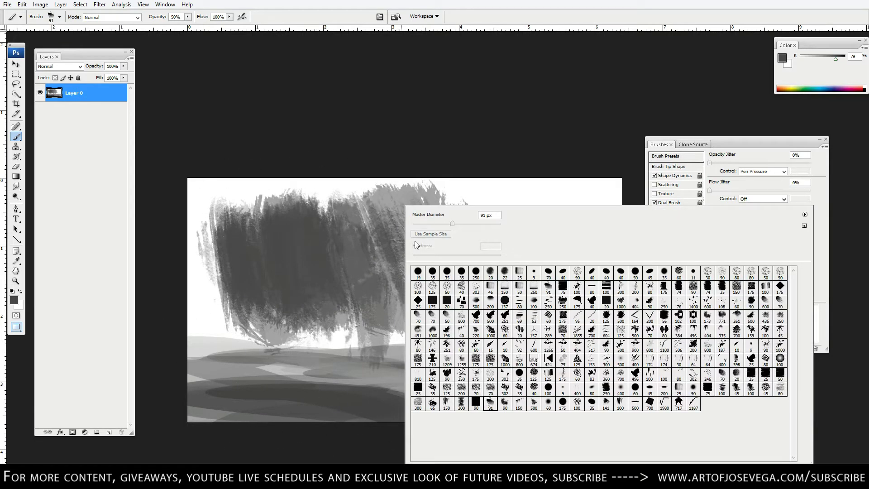
pyautogui.click(273, 108)
pyautogui.hotkey('ctrl', 'BackSpace')
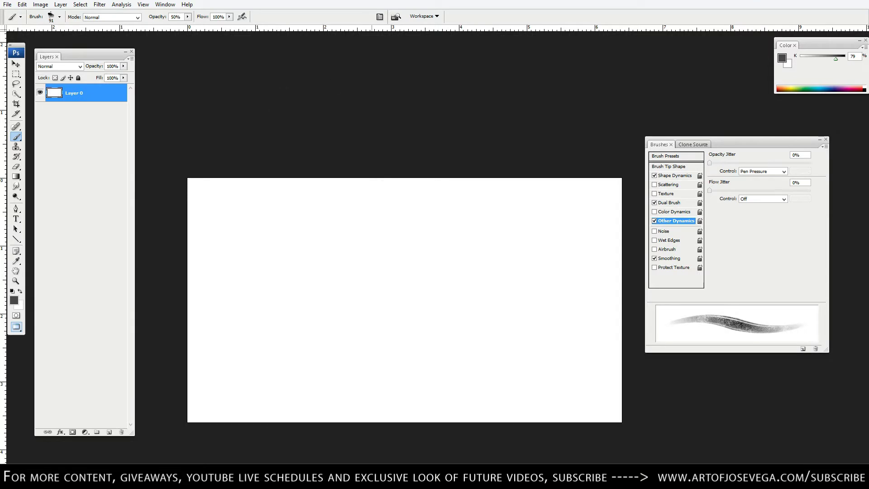
# Enlarge the speckled brush to 900 px and build up translucent grey strokes from the canvas's left side
pyautogui.press(']')
pyautogui.press(']')
pyautogui.press(']')
pyautogui.press(']')
pyautogui.press(']')
pyautogui.press(']')
pyautogui.press(']')
pyautogui.press(']')
pyautogui.press(']')
pyautogui.press(']')
pyautogui.press(']')
pyautogui.moveTo(288, 236)
pyautogui.mouseDown()
pyautogui.moveTo(290, 216)
pyautogui.moveTo(302, 363)
pyautogui.mouseUp()
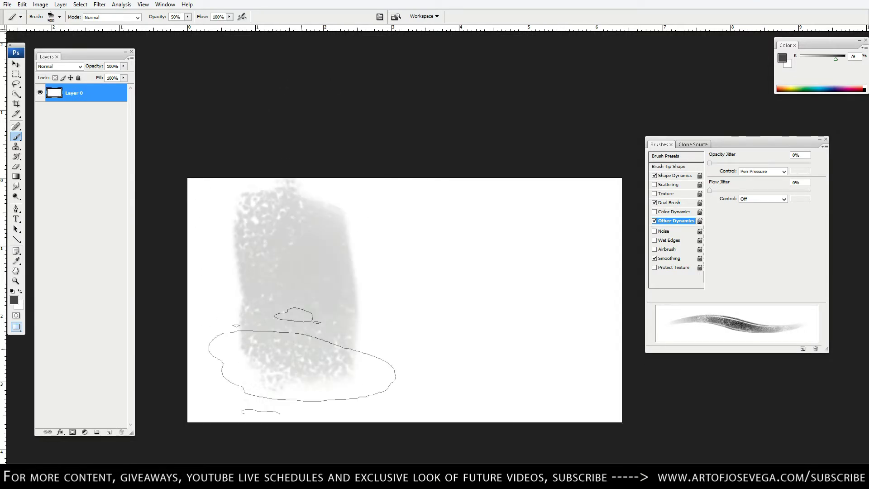
pyautogui.moveTo(330, 231); pyautogui.dragTo(332, 316)
pyautogui.moveTo(357, 373)
pyautogui.mouseDown()
pyautogui.moveTo(394, 258)
pyautogui.moveTo(410, 344)
pyautogui.mouseUp()
# Cover the rest of the canvas in speckled grey and darken a wide band across its lower half, varying the brush size
pyautogui.press(']')
pyautogui.moveTo(441, 308)
pyautogui.mouseDown()
pyautogui.moveTo(411, 274)
pyautogui.moveTo(327, 380)
pyautogui.moveTo(252, 330)
pyautogui.moveTo(247, 364)
pyautogui.moveTo(324, 224)
pyautogui.moveTo(315, 222)
pyautogui.moveTo(533, 233)
pyautogui.moveTo(471, 351)
pyautogui.moveTo(524, 260)
pyautogui.moveTo(371, 398)
pyautogui.moveTo(253, 393)
pyautogui.moveTo(228, 323)
pyautogui.moveTo(497, 194)
pyautogui.moveTo(611, 412)
pyautogui.moveTo(523, 186)
pyautogui.moveTo(317, 204)
pyautogui.moveTo(492, 262)
pyautogui.moveTo(353, 299)
pyautogui.moveTo(308, 357)
pyautogui.moveTo(316, 367)
pyautogui.moveTo(499, 362)
pyautogui.moveTo(565, 384)
pyautogui.moveTo(389, 390)
pyautogui.moveTo(195, 301)
pyautogui.moveTo(281, 226)
pyautogui.mouseUp()
pyautogui.press('[')
pyautogui.moveTo(398, 335)
pyautogui.mouseDown()
pyautogui.moveTo(566, 367)
pyautogui.moveTo(512, 364)
pyautogui.moveTo(466, 380)
pyautogui.moveTo(495, 341)
pyautogui.mouseUp()
pyautogui.press('[')
pyautogui.press('[')
pyautogui.press('[')
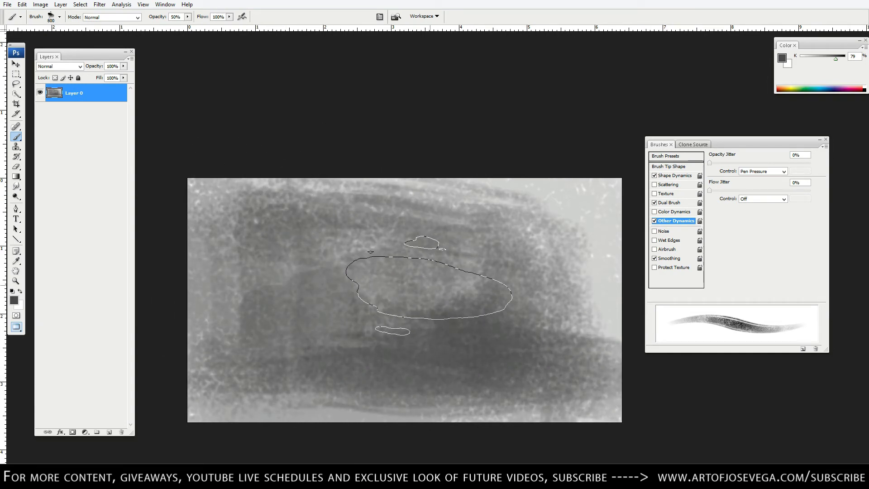
# Choose the textured flat 25 px brush and fill the canvas with white
pyautogui.rightClick(420, 282)
pyautogui.click(695, 388)
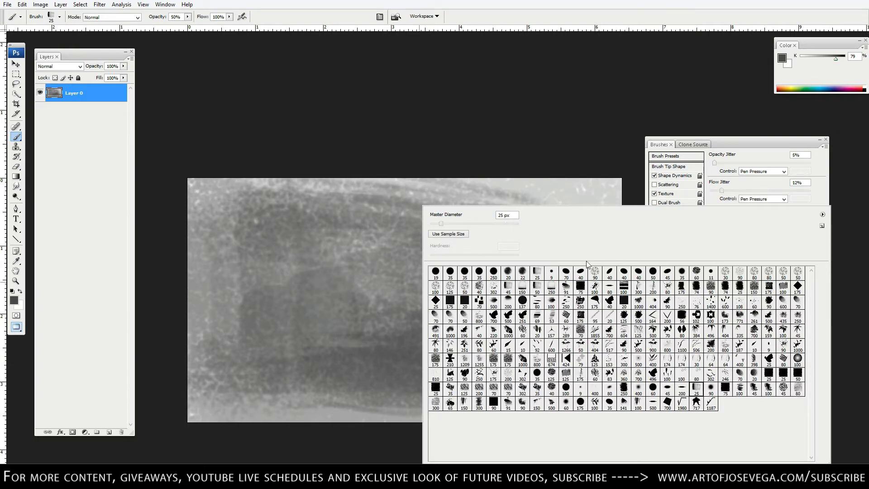
pyautogui.click(374, 135)
pyautogui.hotkey('ctrl', 'BackSpace')
# Enlarge the flat textured brush to 80 px and paint a long, gently curved stroke across the upper canvas
pyautogui.rightClick(417, 266)
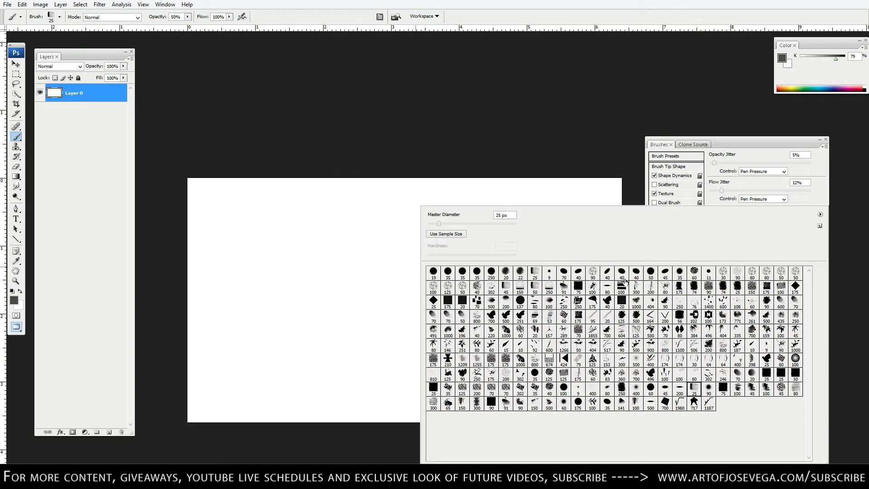
pyautogui.click(270, 129)
pyautogui.press(']')
pyautogui.press(']')
pyautogui.press(']')
pyautogui.press(']')
pyautogui.press(']')
pyautogui.press(']')
pyautogui.press(']')
pyautogui.press(']')
pyautogui.press(']')
pyautogui.press(']')
pyautogui.press(']')
pyautogui.press(']')
pyautogui.moveTo(540, 270)
pyautogui.mouseDown()
pyautogui.moveTo(440, 248)
pyautogui.moveTo(272, 263)
pyautogui.mouseUp()
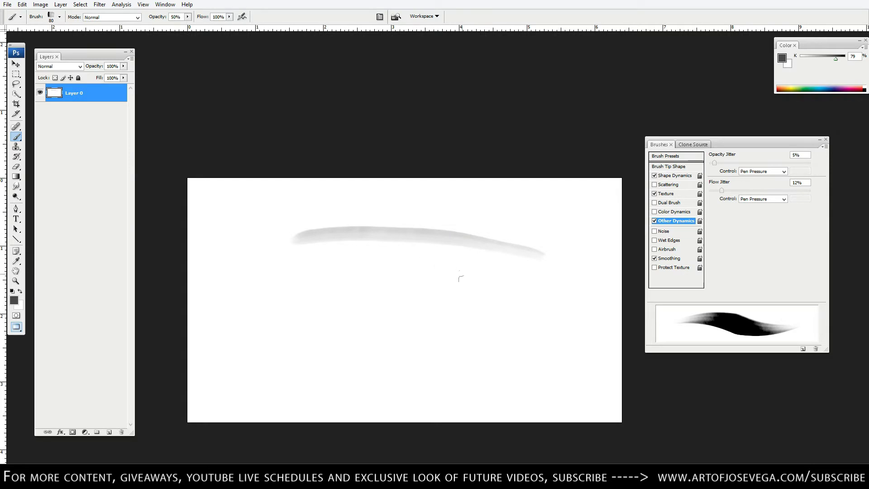
# Enlarge the brush to 1000 px and paint a very wide translucent stroke over the thin one, building up tone at its left end
pyautogui.press(']')
pyautogui.press(']')
pyautogui.press(']')
pyautogui.press(']')
pyautogui.press(']')
pyautogui.press(']')
pyautogui.press(']')
pyautogui.press(']')
pyautogui.press(']')
pyautogui.press(']')
pyautogui.press(']')
pyautogui.press(']')
pyautogui.press(']')
pyautogui.press(']')
pyautogui.press(']')
pyautogui.moveTo(545, 289)
pyautogui.mouseDown()
pyautogui.moveTo(301, 267)
pyautogui.moveTo(219, 276)
pyautogui.mouseUp()
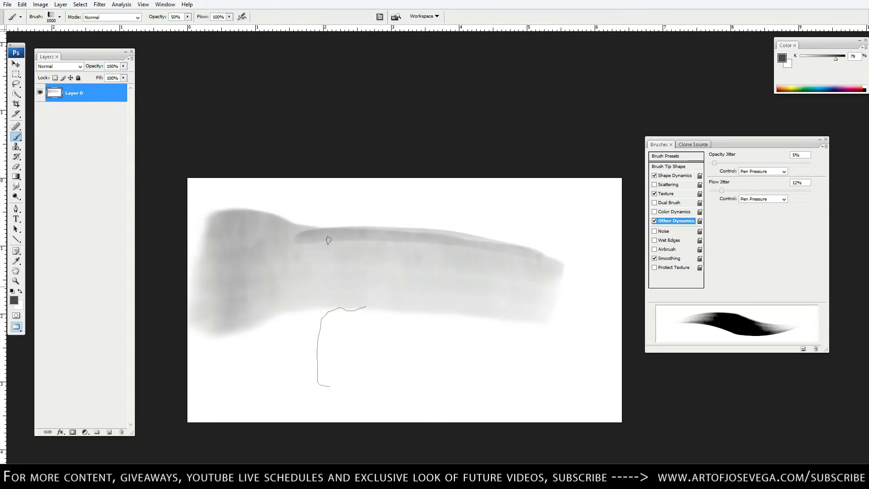
# Shrink the brush to 40 px and draw a thin angular line below the wide stroke, then reduce it to 35 px
pyautogui.press('[')
pyautogui.press('[')
pyautogui.press('[')
pyautogui.press('[')
pyautogui.press('[')
pyautogui.press('[')
pyautogui.press('[')
pyautogui.press('[')
pyautogui.press('[')
pyautogui.press('[')
pyautogui.press('[')
pyautogui.press('[')
pyautogui.press('[')
pyautogui.press('[')
pyautogui.press('[')
pyautogui.press('[')
pyautogui.press('[')
pyautogui.press('[')
pyautogui.press('[')
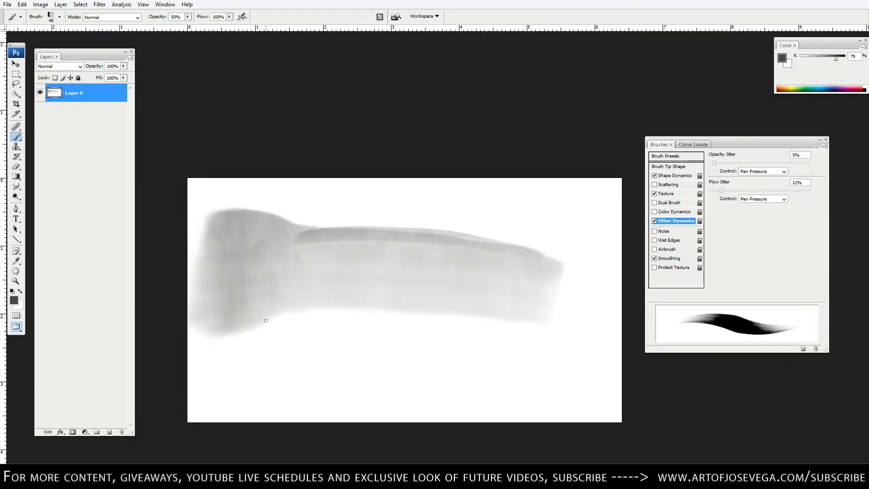
pyautogui.moveTo(235, 313)
pyautogui.mouseDown()
pyautogui.moveTo(368, 364)
pyautogui.moveTo(309, 358)
pyautogui.mouseUp()
pyautogui.press('[')
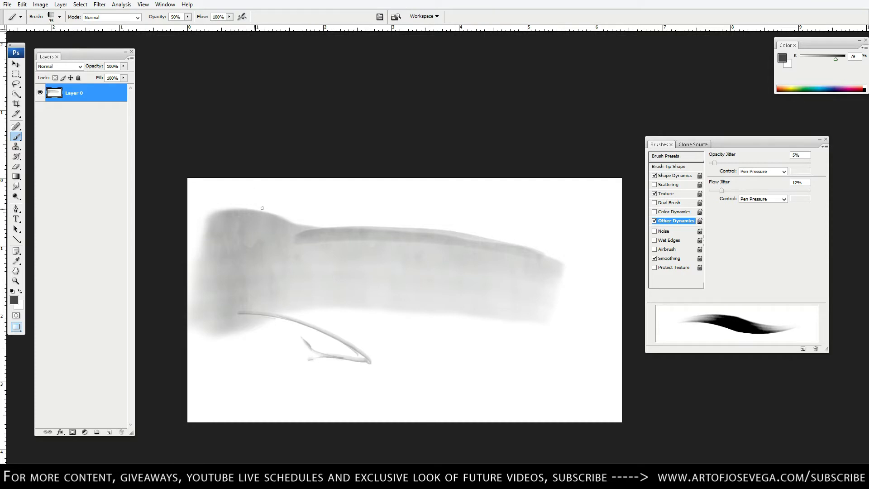
# Clear the canvas with white and sketch a thin horizon and sloping ground lines with a 15 px brush
pyautogui.hotkey('ctrl', 'BackSpace')
pyautogui.press('[')
pyautogui.press('[')
pyautogui.press('[')
pyautogui.press('[')
pyautogui.moveTo(188, 370)
pyautogui.mouseDown()
pyautogui.moveTo(208, 366)
pyautogui.moveTo(379, 370)
pyautogui.mouseUp()
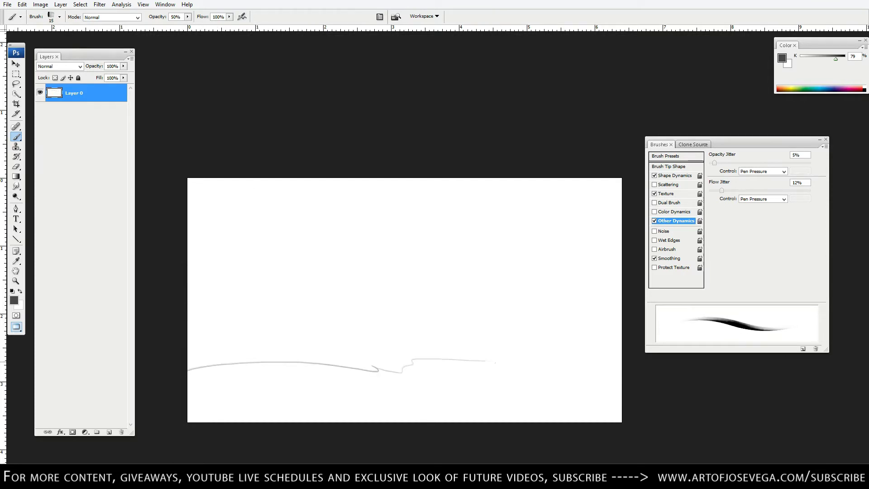
pyautogui.moveTo(495, 363); pyautogui.dragTo(549, 365)
pyautogui.moveTo(426, 352)
pyautogui.mouseDown()
pyautogui.moveTo(622, 384)
pyautogui.moveTo(429, 369)
pyautogui.mouseUp()
pyautogui.press(']')
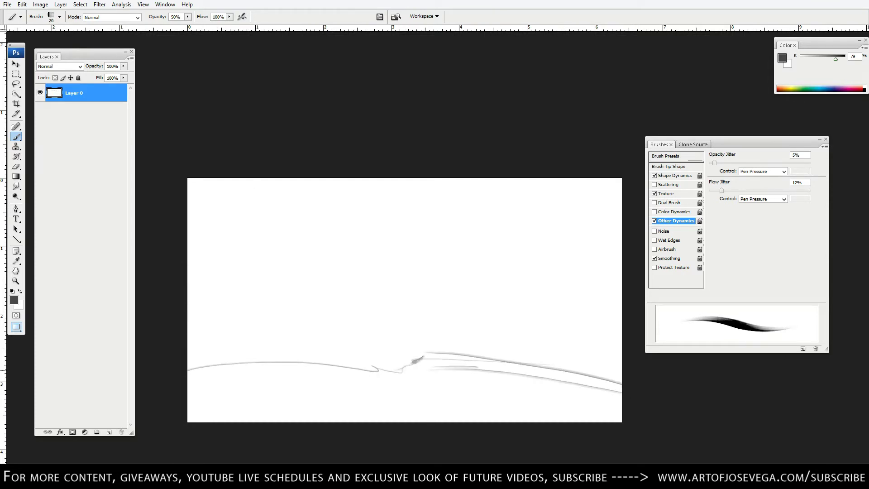
# Enlarge the brush up to 30 px to sketch the mountain outline on the right, adding loose foreground contours with a smaller tip
pyautogui.press(']')
pyautogui.moveTo(426, 360); pyautogui.dragTo(463, 337)
pyautogui.press(']')
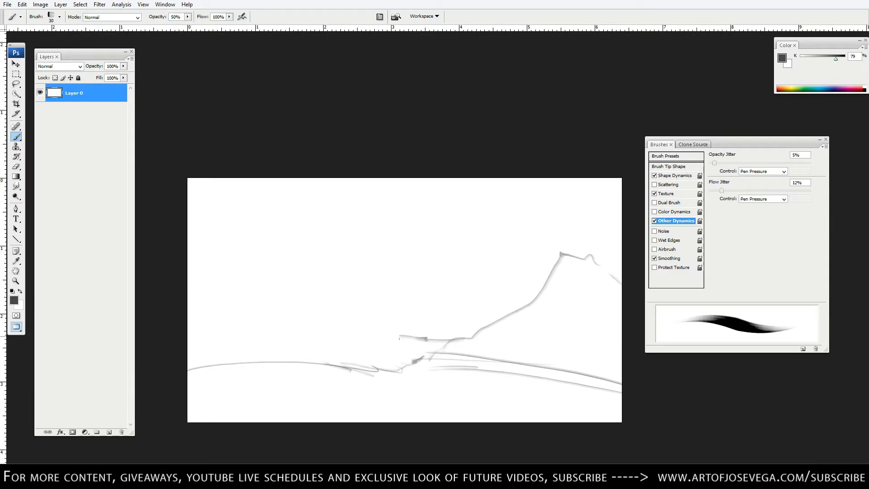
pyautogui.moveTo(513, 397); pyautogui.dragTo(535, 403)
pyautogui.press('[')
pyautogui.moveTo(398, 380)
pyautogui.mouseDown()
pyautogui.moveTo(339, 381)
pyautogui.moveTo(316, 354)
pyautogui.mouseUp()
pyautogui.press('[')
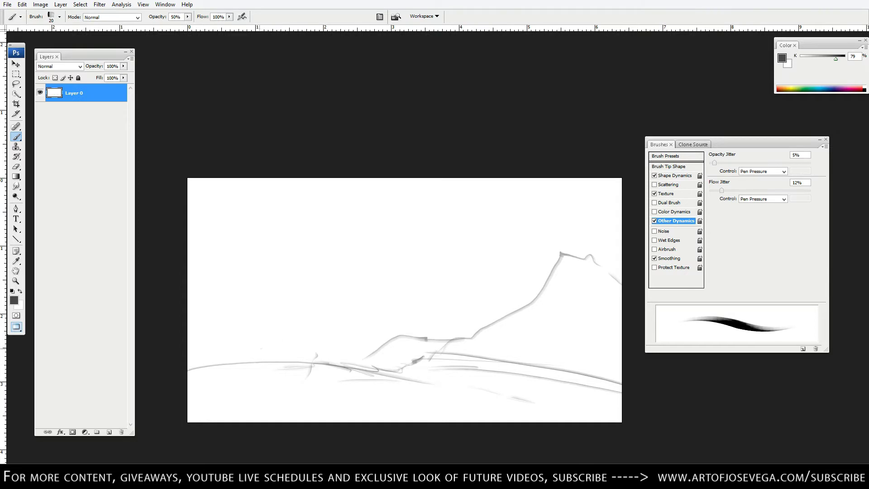
# Sketch a jagged, blocky structure on the left horizon at 25 px and reduce the brush to 9 px
pyautogui.press(']')
pyautogui.moveTo(250, 342); pyautogui.dragTo(279, 349)
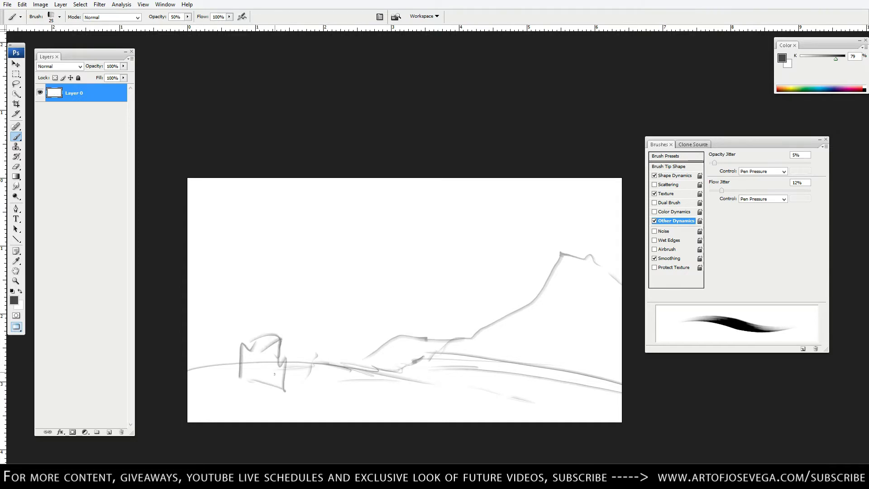
pyautogui.hotkey('ctrl', '+')
pyautogui.moveTo(235, 324); pyautogui.dragTo(437, 248)
pyautogui.hotkey('ctrl', '+')
pyautogui.hotkey('ctrl', '+')
pyautogui.moveTo(264, 304)
pyautogui.mouseDown()
pyautogui.moveTo(361, 265)
pyautogui.moveTo(376, 232)
pyautogui.moveTo(437, 207)
pyautogui.mouseUp()
pyautogui.press('[')
pyautogui.press('[')
pyautogui.press('[')
pyautogui.press('[')
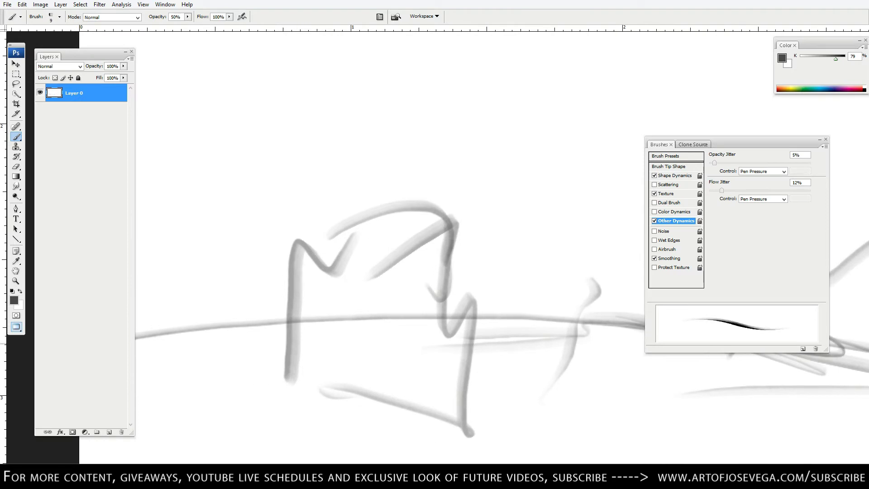
# Clear the landscape line sketch by filling the canvas with white
pyautogui.hotkey('ctrl', '-')
pyautogui.hotkey('ctrl', '-')
pyautogui.hotkey('ctrl', '-')
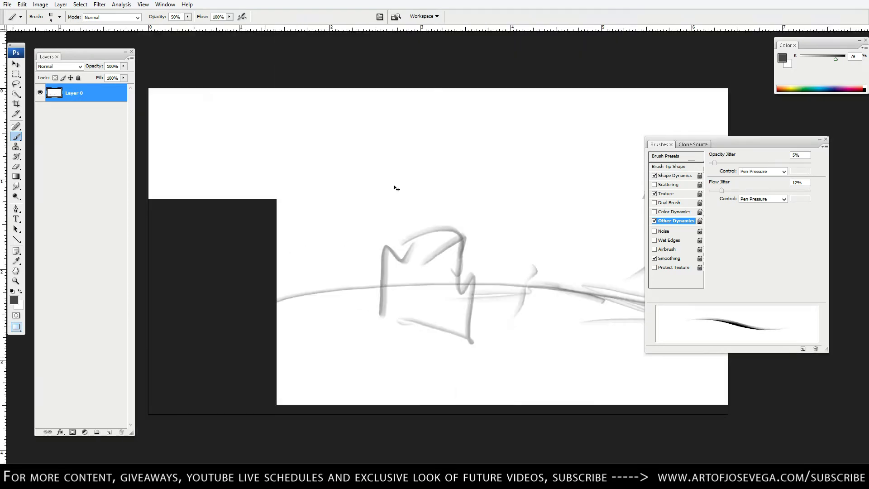
pyautogui.moveTo(392, 261); pyautogui.dragTo(319, 269)
pyautogui.hotkey('ctrl', 'BackSpace')
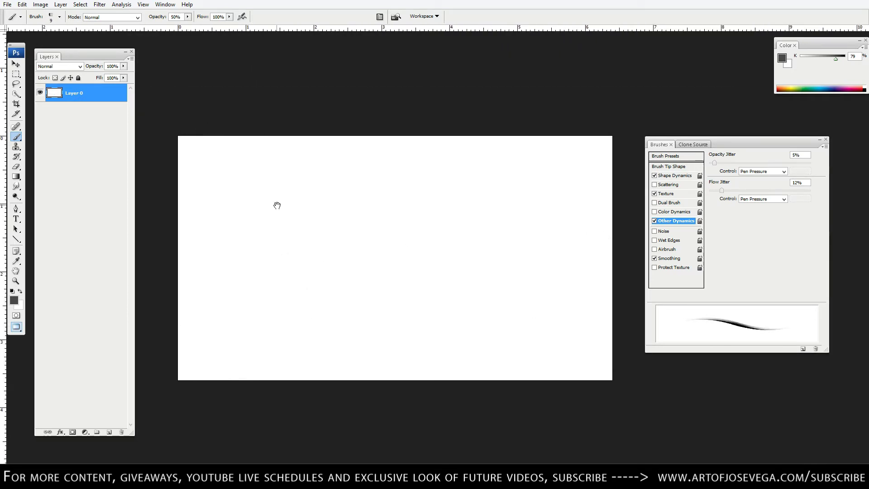
pyautogui.moveTo(277, 205); pyautogui.dragTo(266, 215)
pyautogui.rightClick(310, 206)
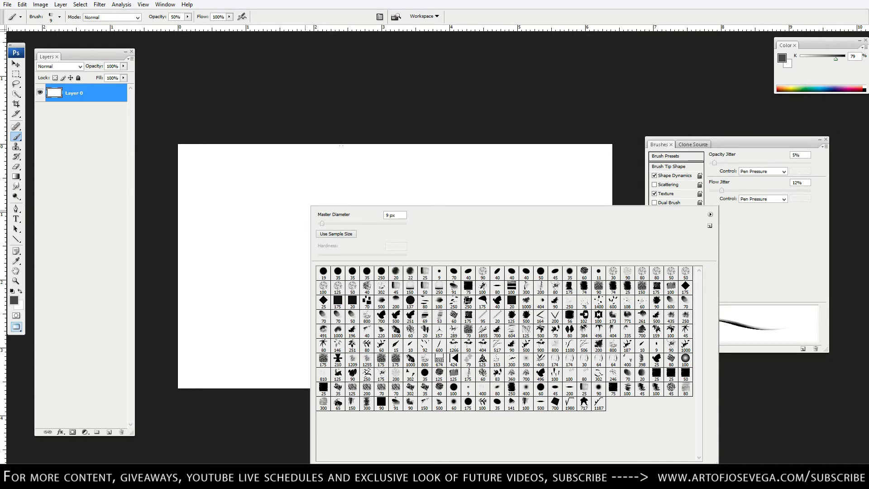
pyautogui.moveTo(332, 77)
pyautogui.mouseDown()
pyautogui.moveTo(294, 130)
pyautogui.moveTo(326, 131)
pyautogui.moveTo(326, 123)
pyautogui.mouseUp()
pyautogui.rightClick(415, 199)
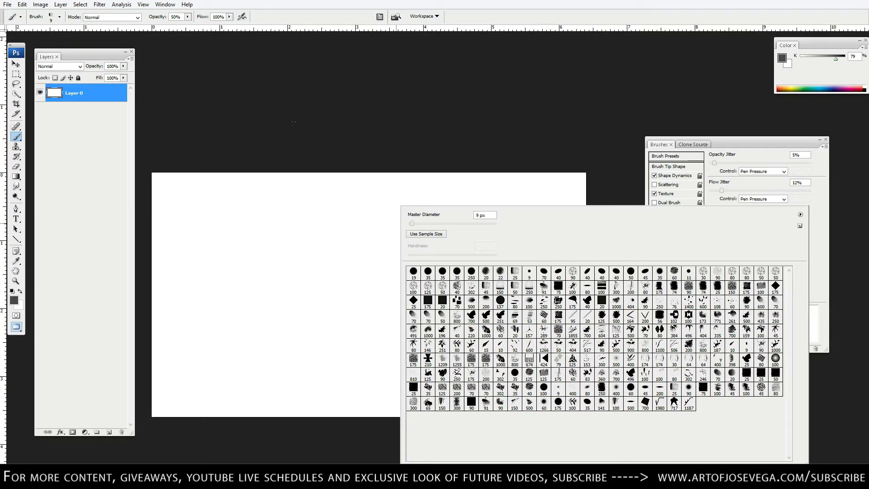
pyautogui.click(246, 138)
pyautogui.moveTo(240, 138)
pyautogui.mouseDown()
pyautogui.moveTo(300, 132)
pyautogui.moveTo(254, 124)
pyautogui.moveTo(268, 136)
pyautogui.mouseUp()
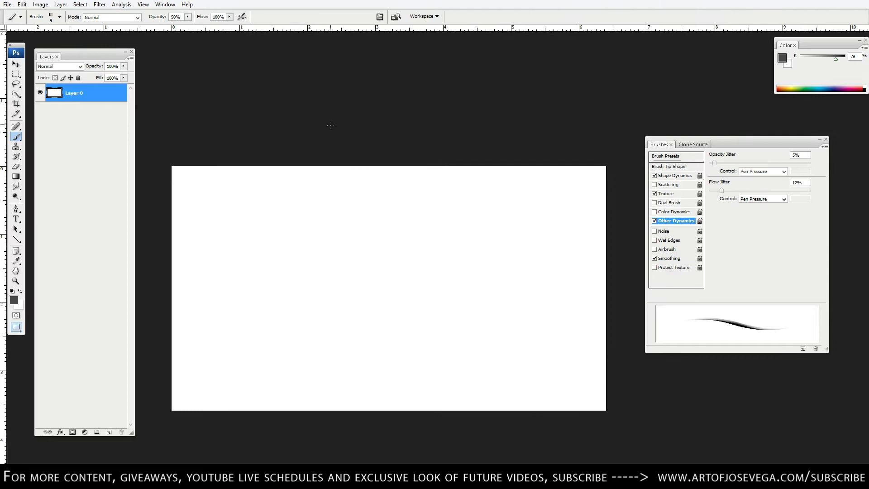
# Choose the square 90 px brush, enlarge it to 150 px, and test one dab on the upper canvas before undoing it
pyautogui.rightClick(379, 219)
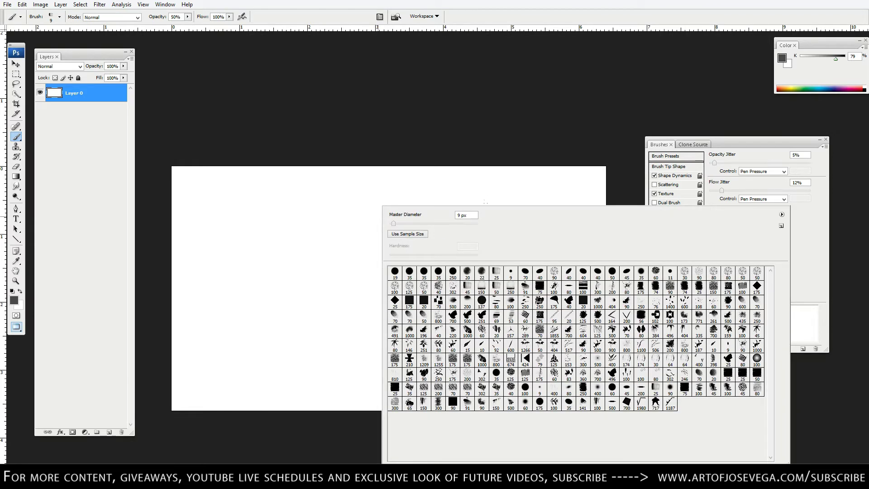
pyautogui.click(452, 402)
pyautogui.click(286, 113)
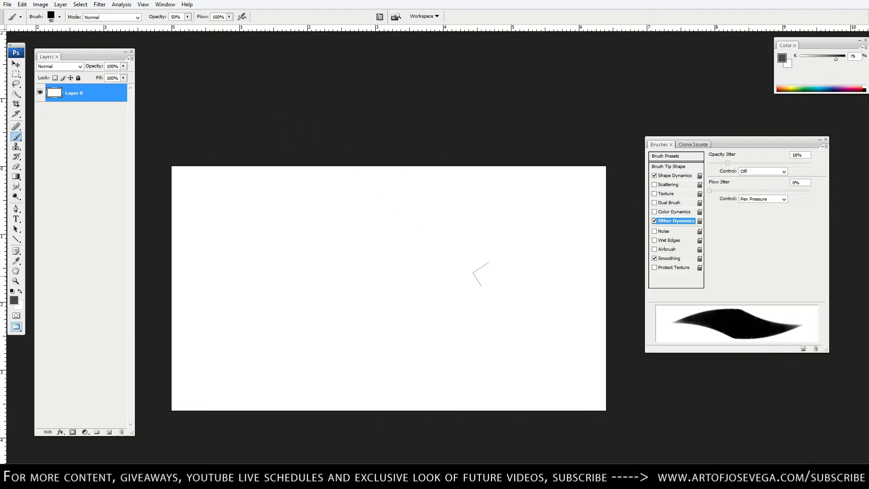
pyautogui.press(']')
pyautogui.press(']')
pyautogui.press(']')
pyautogui.click(319, 213)
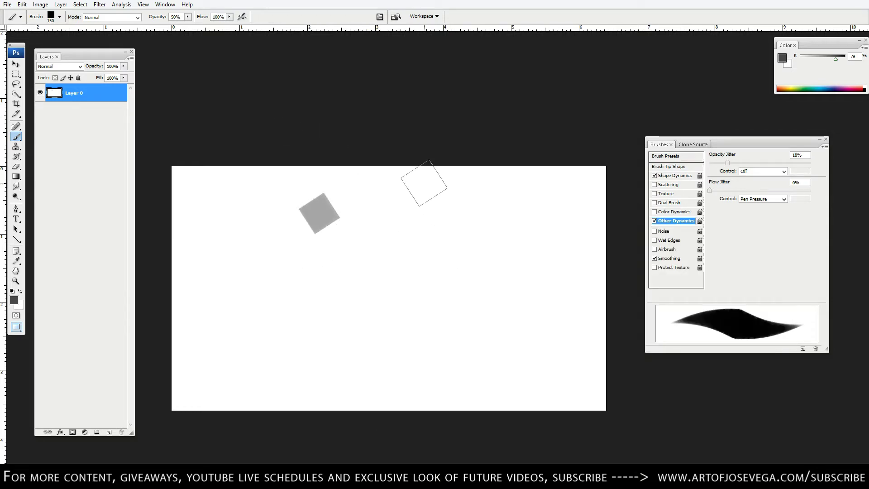
pyautogui.hotkey('ctrl', 'z')
pyautogui.moveTo(258, 194); pyautogui.dragTo(261, 202)
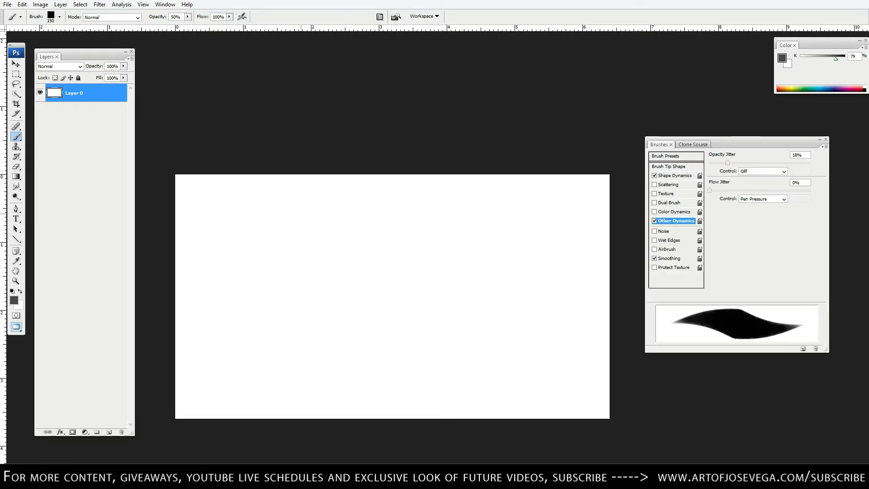
# Reduce the square brush to 100 px and add an empty layer above the white background
pyautogui.moveTo(364, 250)
pyautogui.mouseDown()
pyautogui.moveTo(376, 252)
pyautogui.moveTo(332, 224)
pyautogui.moveTo(315, 261)
pyautogui.mouseUp()
pyautogui.press('[')
pyautogui.rightClick(316, 225)
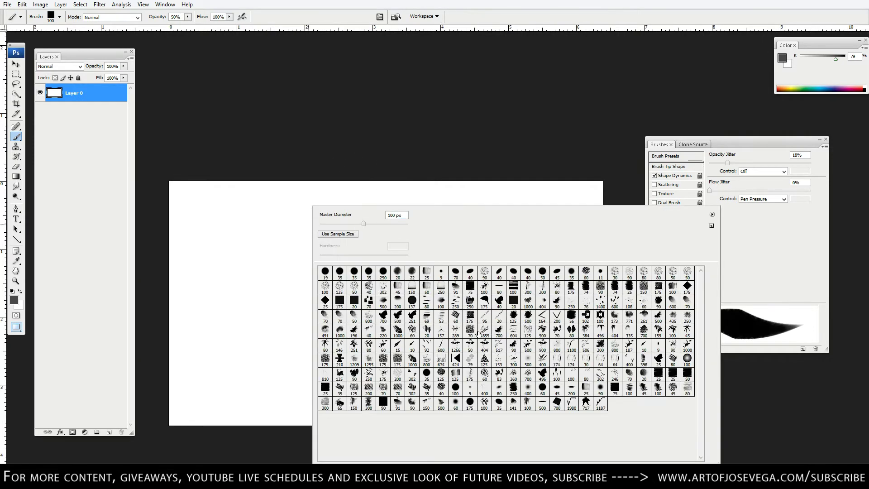
pyautogui.click(172, 119)
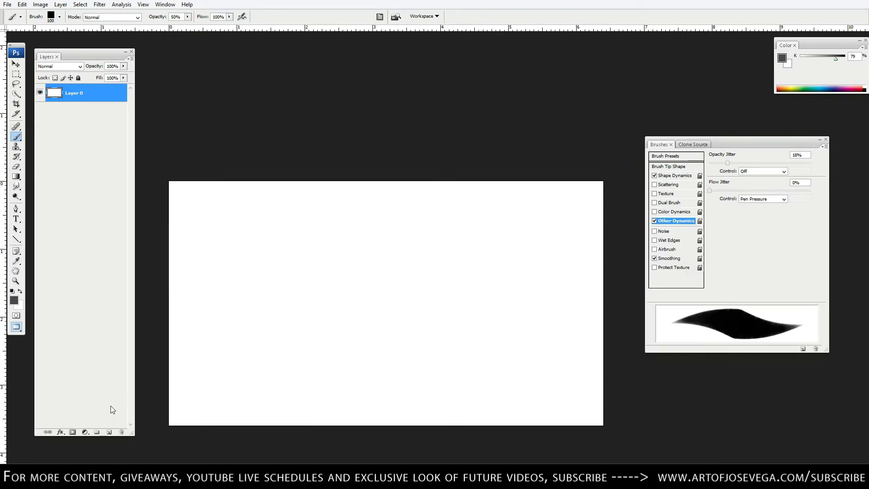
pyautogui.click(109, 433)
pyautogui.rightClick(367, 212)
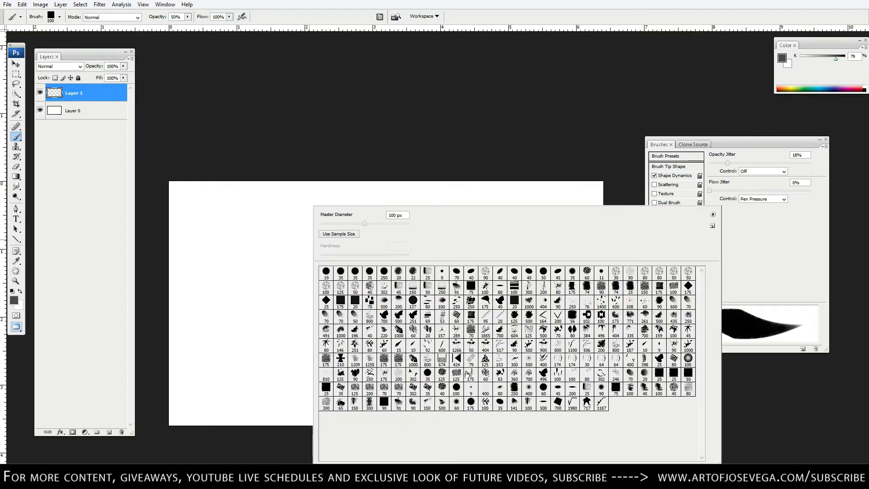
pyautogui.click(292, 108)
# Stamp a large solid square near the canvas centre using default black, 100% opacity and the brush enlarged to 500 px
pyautogui.press(']')
pyautogui.press(']')
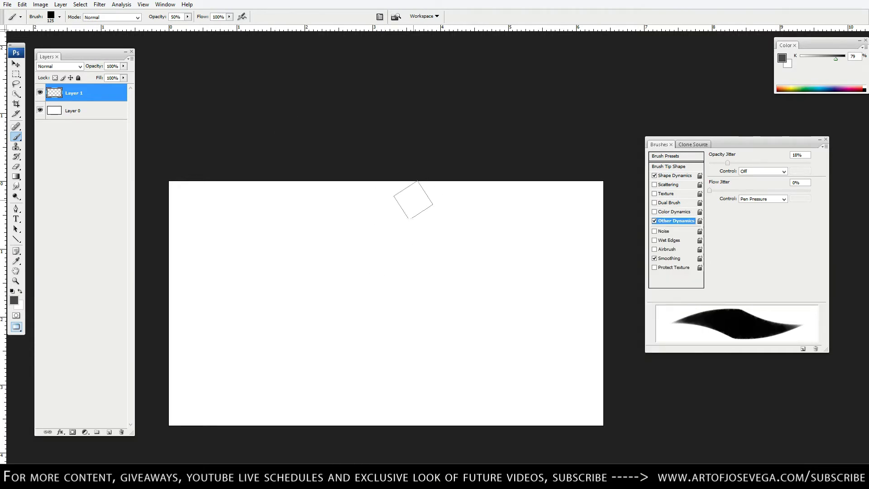
pyautogui.press('d')
pyautogui.press(']')
pyautogui.press(']')
pyautogui.press(']')
pyautogui.press(']')
pyautogui.press(']')
pyautogui.press(']')
pyautogui.press('[')
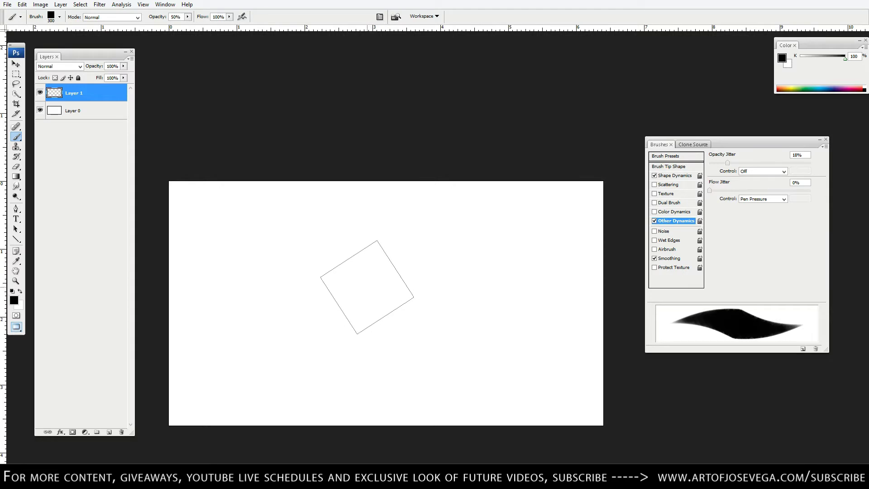
pyautogui.press(']')
pyautogui.press(']')
pyautogui.click(369, 282)
pyautogui.press('0')
pyautogui.click(370, 285)
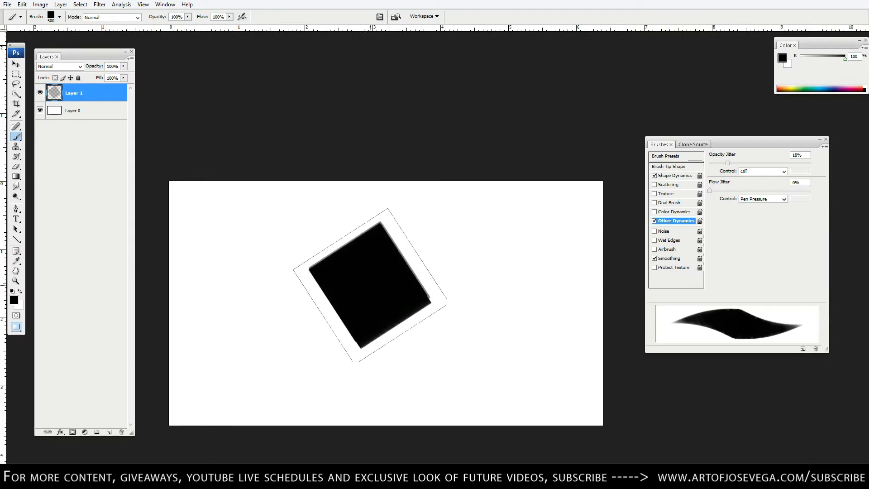
# Paint a smaller overlapping block on the square's upper-right corner and stamp a separate small square beside its left edge
pyautogui.press('[')
pyautogui.press('[')
pyautogui.press('[')
pyautogui.moveTo(390, 242)
pyautogui.mouseDown()
pyautogui.moveTo(391, 233)
pyautogui.moveTo(416, 250)
pyautogui.moveTo(394, 223)
pyautogui.moveTo(373, 242)
pyautogui.mouseUp()
pyautogui.press('[')
pyautogui.press('[')
pyautogui.press('[')
pyautogui.press('[')
pyautogui.press('[')
pyautogui.press('[')
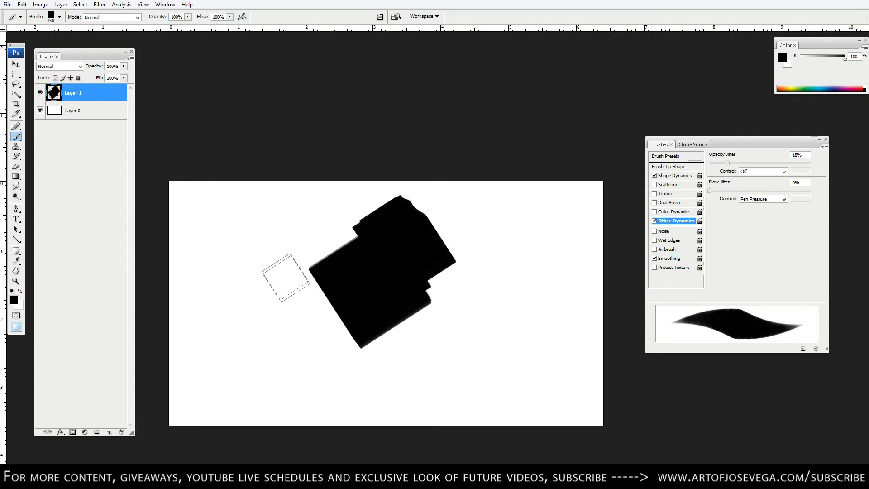
pyautogui.click(285, 272)
pyautogui.press(']')
# Move the black shape slightly down and to the right on the canvas
pyautogui.press('v')
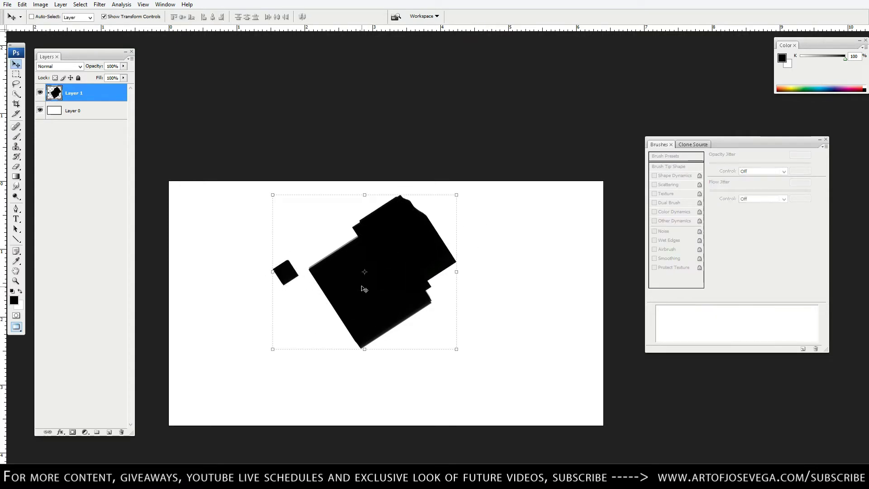
pyautogui.moveTo(362, 285); pyautogui.dragTo(375, 309)
pyautogui.press('b')
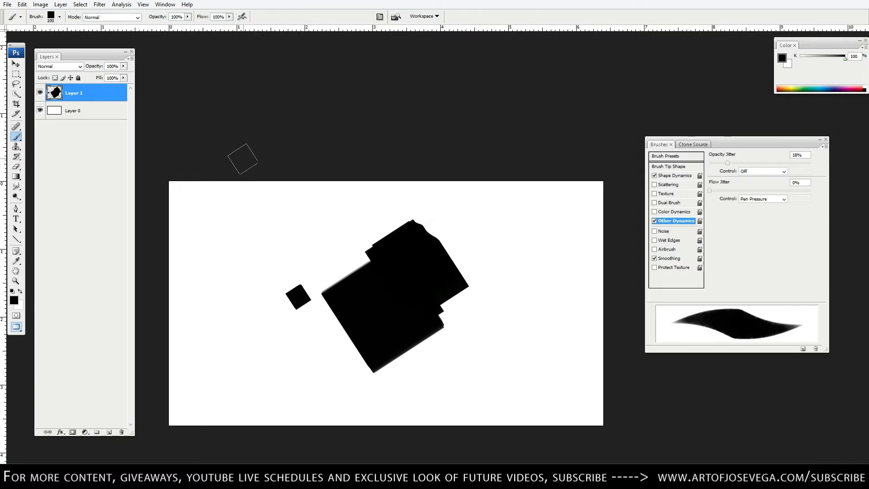
pyautogui.moveTo(335, 243); pyautogui.dragTo(336, 183)
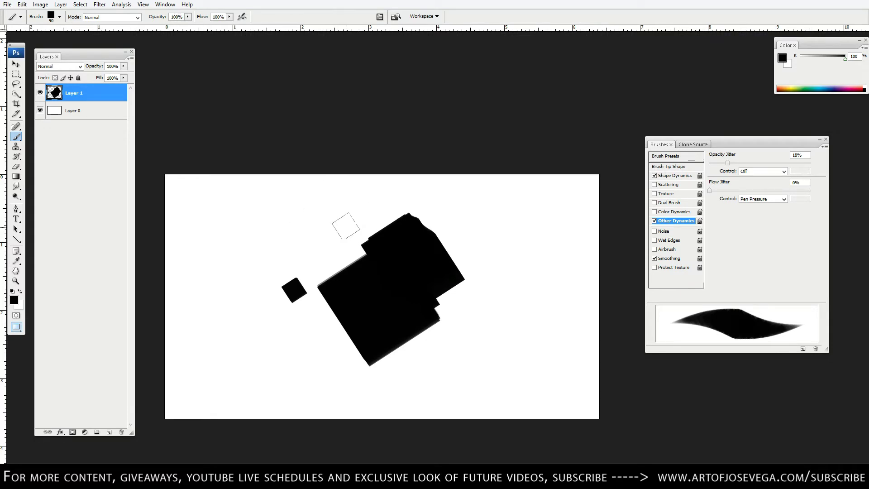
# Transform the black shape slightly to 100.2% width and 101.2% height, and shift it a little to the left
pyautogui.press('v')
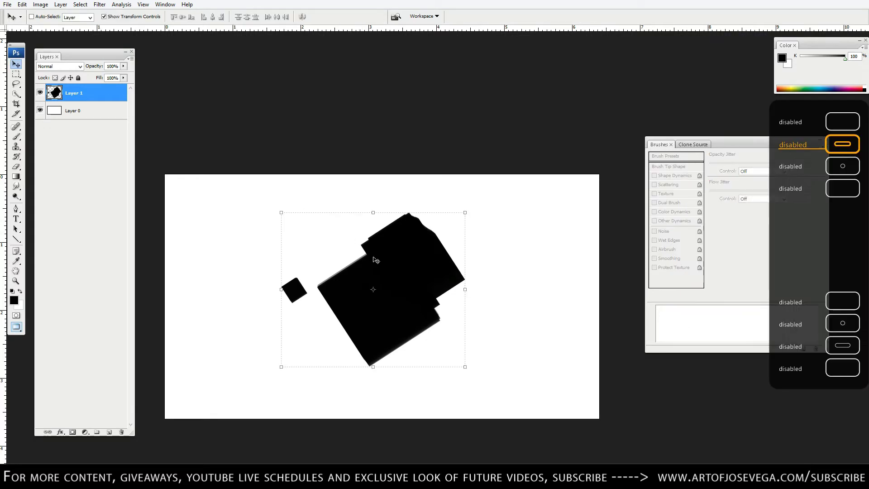
pyautogui.moveTo(378, 246)
pyautogui.mouseDown()
pyautogui.moveTo(364, 254)
pyautogui.moveTo(360, 242)
pyautogui.mouseUp()
pyautogui.moveTo(274, 207)
pyautogui.mouseDown()
pyautogui.moveTo(257, 196)
pyautogui.moveTo(383, 194)
pyautogui.moveTo(283, 219)
pyautogui.moveTo(296, 296)
pyautogui.moveTo(277, 246)
pyautogui.moveTo(284, 218)
pyautogui.mouseUp()
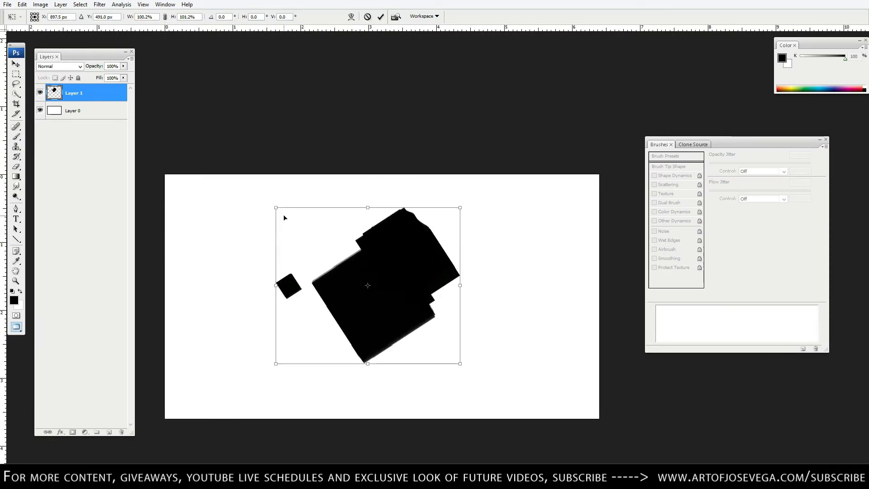
pyautogui.press('Return')
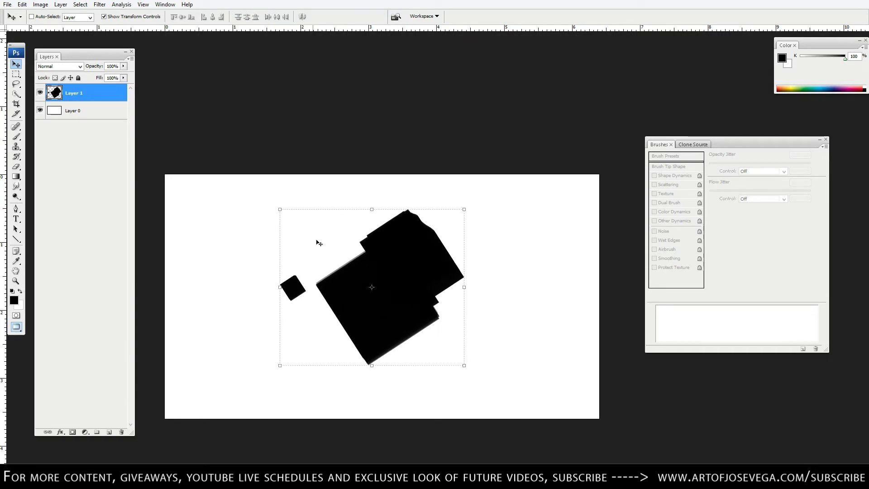
pyautogui.moveTo(399, 271); pyautogui.dragTo(385, 271)
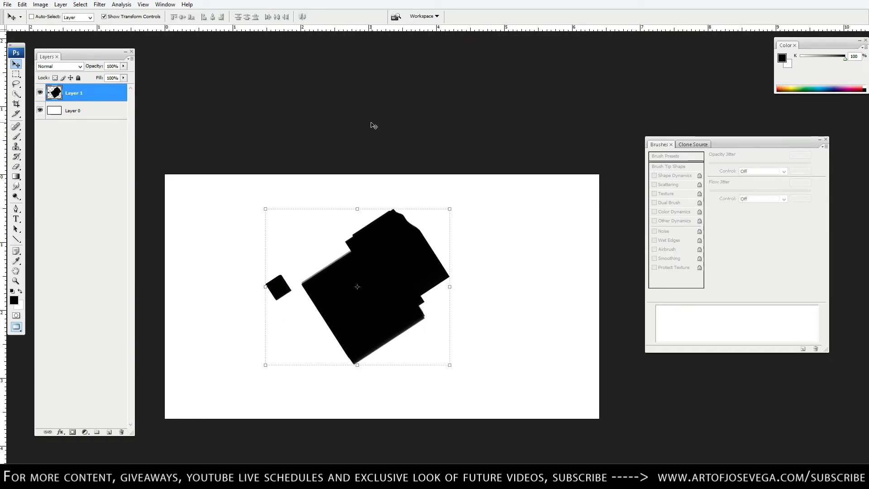
pyautogui.press('b')
pyautogui.moveTo(374, 201); pyautogui.dragTo(384, 198)
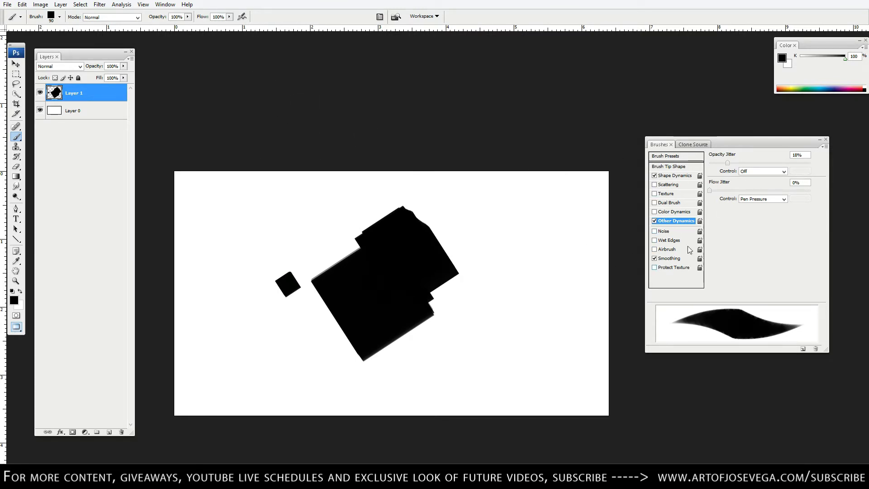
pyautogui.moveTo(438, 137); pyautogui.dragTo(443, 51)
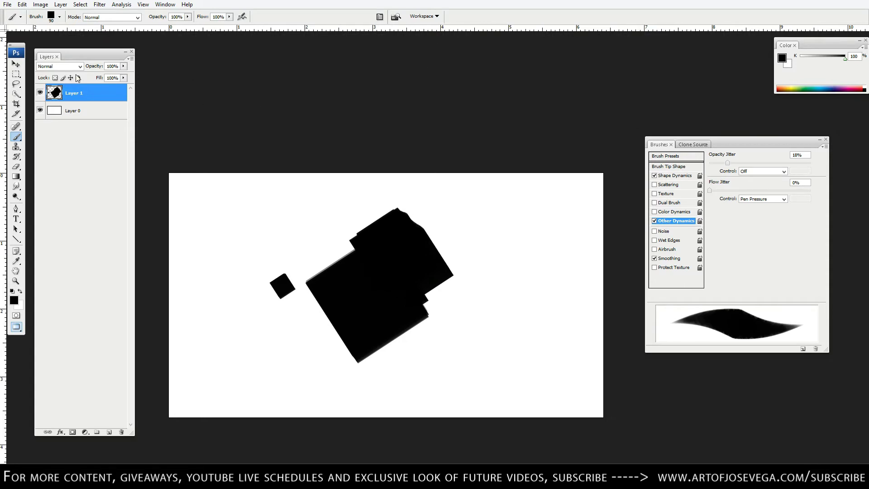
# Check Layer 1 by hiding and showing it, and load the black shape's outline as a selection
pyautogui.click(40, 92)
pyautogui.click(40, 92)
pyautogui.press('[')
pyautogui.press('[')
pyautogui.moveTo(285, 149); pyautogui.dragTo(280, 56)
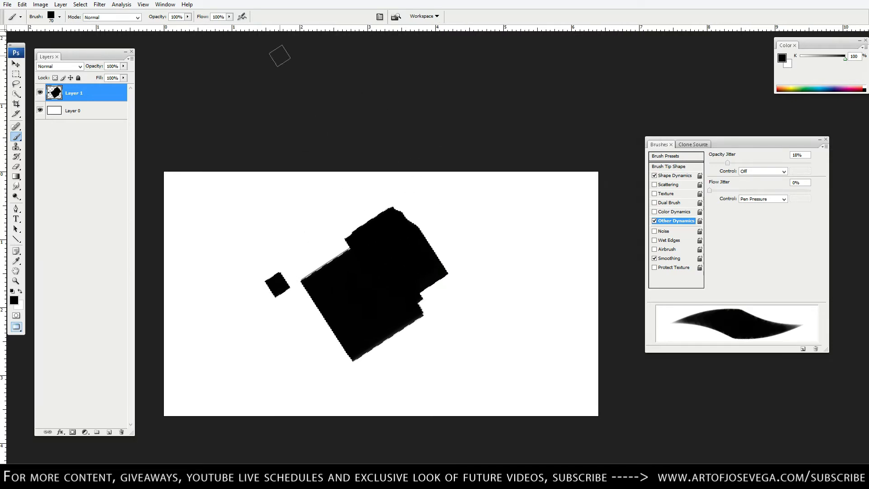
# Define the selected black shape as a brush preset named "square variation"
pyautogui.click(21, 5)
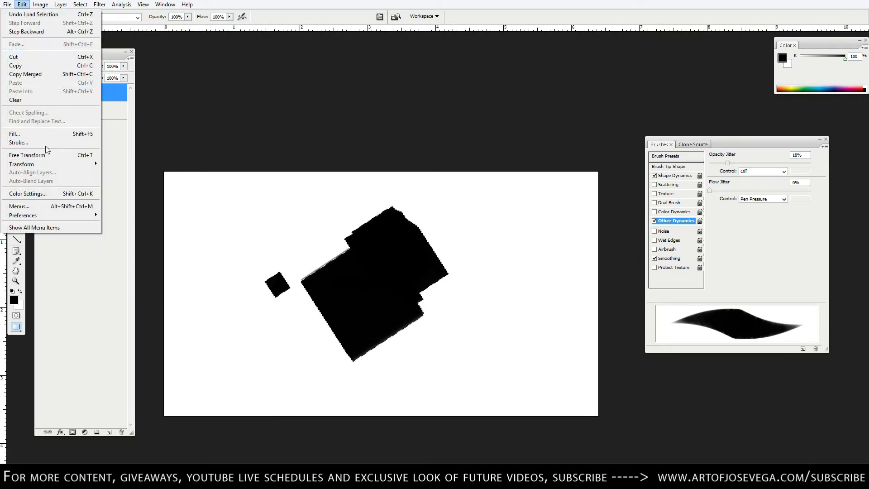
pyautogui.click(30, 228)
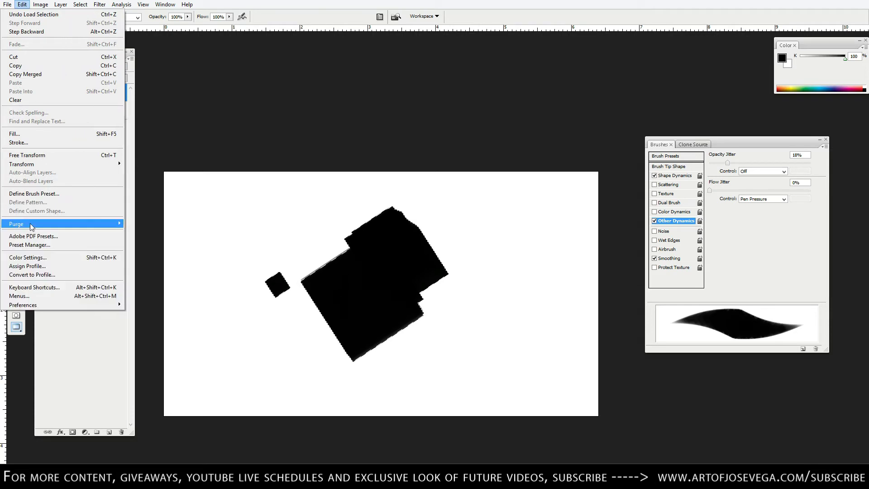
pyautogui.click(34, 194)
pyautogui.moveTo(377, 74); pyautogui.dragTo(297, 110)
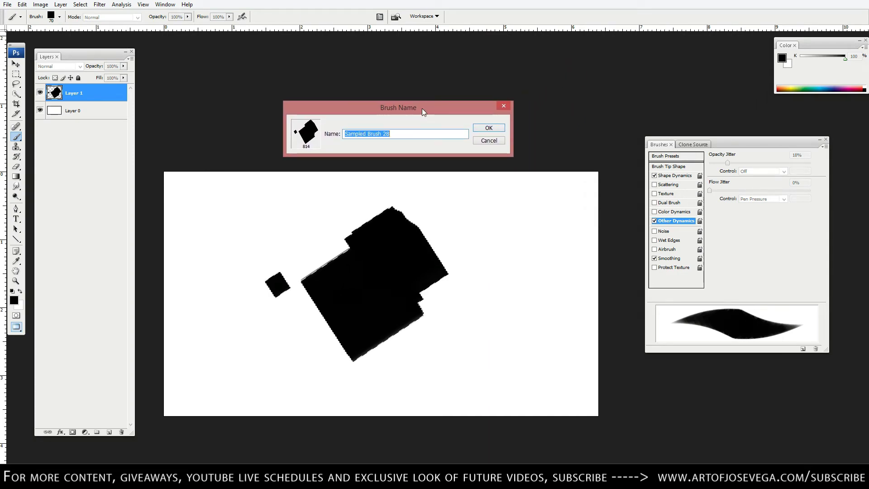
pyautogui.press('BackSpace')
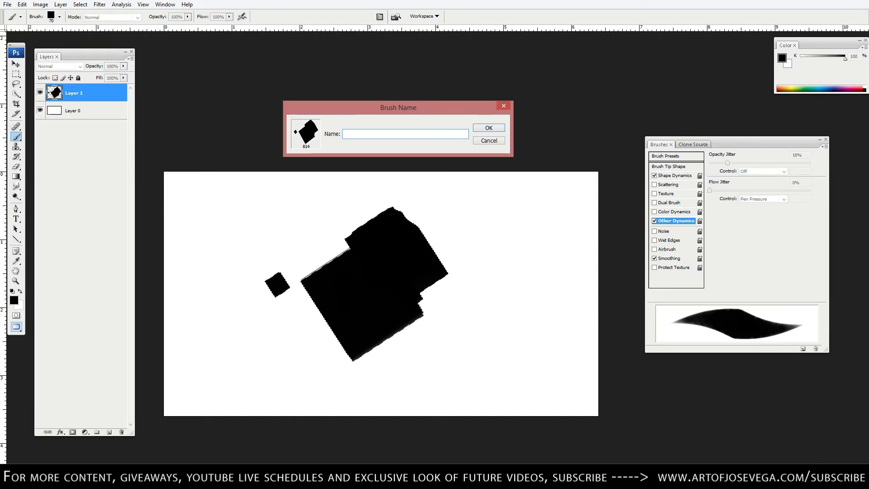
pyautogui.write('square variation')
pyautogui.press('Return')
# Hide Layer 1, check that the new 814 px custom brush is selected, and add an empty layer for testing it
pyautogui.press('m')
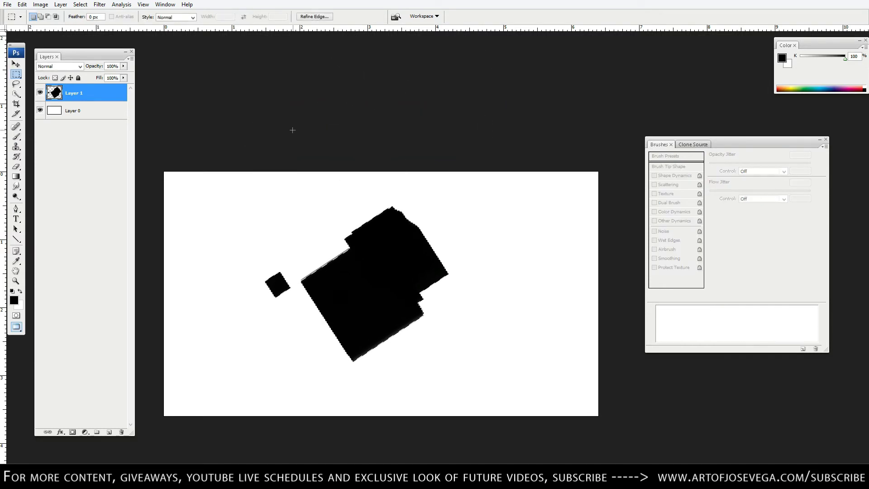
pyautogui.click(41, 93)
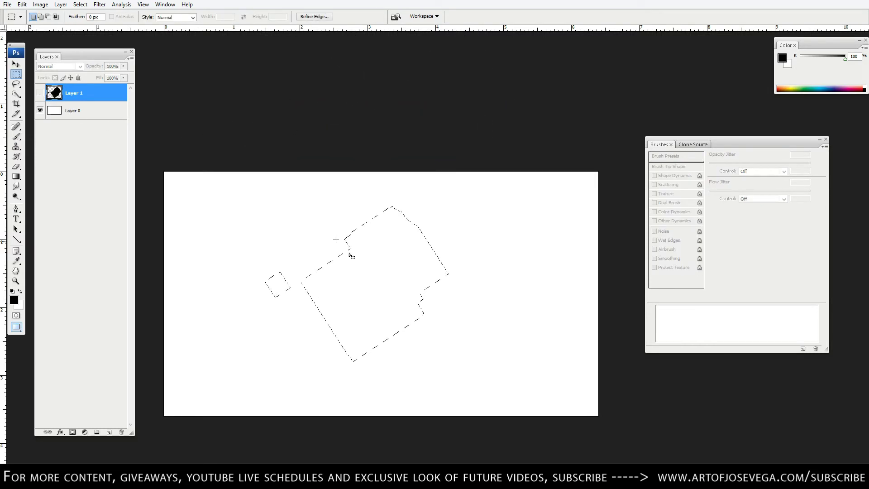
pyautogui.press('b')
pyautogui.rightClick(327, 224)
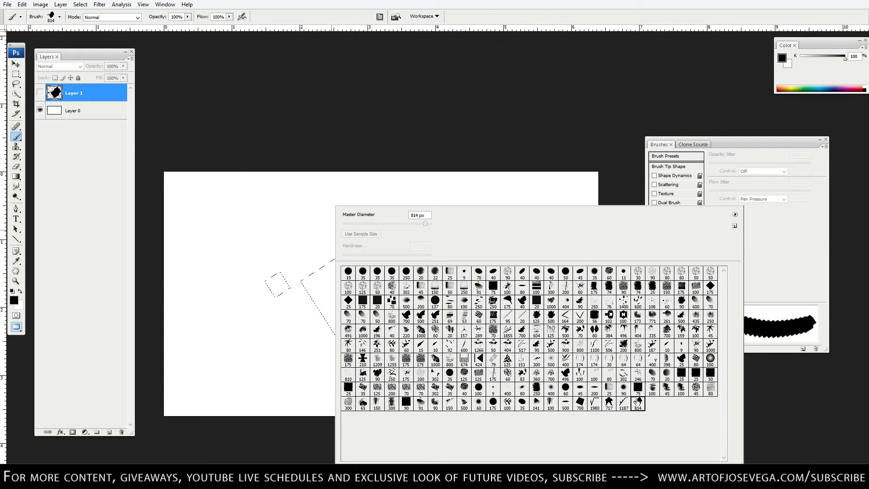
pyautogui.click(282, 93)
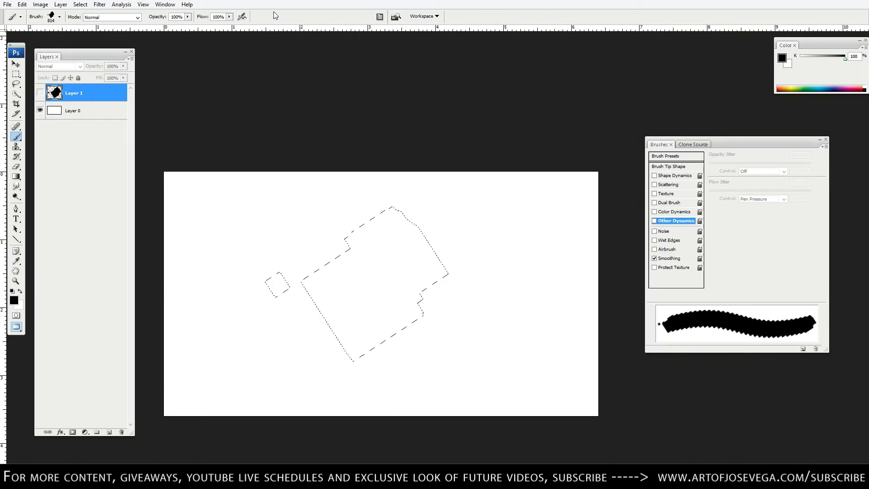
pyautogui.click(108, 431)
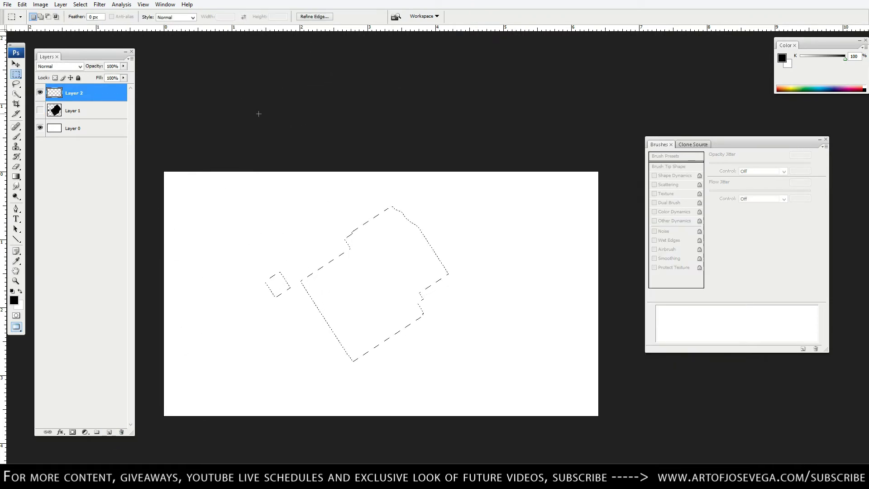
# Clear the selection and paint overlapping test strokes across the canvas with the custom brush, varying its size and ending at 175 px
pyautogui.press('[')
pyautogui.press('[')
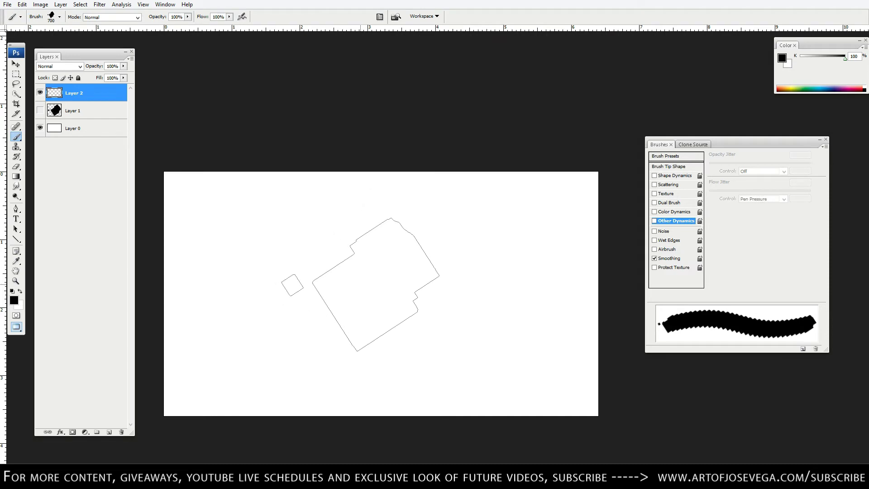
pyautogui.press('[')
pyautogui.press('[')
pyautogui.press('[')
pyautogui.press('[')
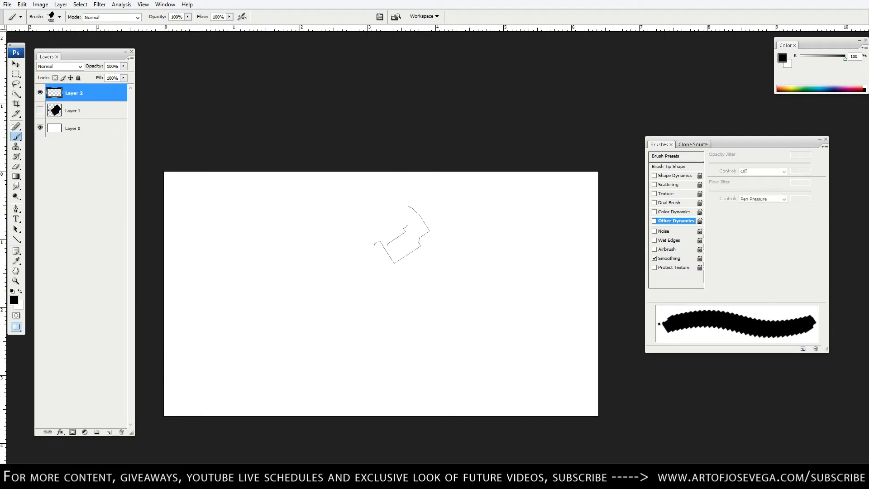
pyautogui.press('[')
pyautogui.press('[')
pyautogui.press('[')
pyautogui.moveTo(230, 226)
pyautogui.mouseDown()
pyautogui.moveTo(301, 258)
pyautogui.moveTo(311, 309)
pyautogui.moveTo(386, 322)
pyautogui.mouseUp()
pyautogui.press('[')
pyautogui.moveTo(410, 263)
pyautogui.mouseDown()
pyautogui.moveTo(430, 277)
pyautogui.moveTo(480, 229)
pyautogui.moveTo(495, 240)
pyautogui.mouseUp()
pyautogui.press('[')
pyautogui.click(448, 224)
pyautogui.press(']')
pyautogui.press(']')
pyautogui.moveTo(439, 219)
pyautogui.mouseDown()
pyautogui.moveTo(398, 244)
pyautogui.moveTo(498, 217)
pyautogui.moveTo(511, 247)
pyautogui.moveTo(479, 281)
pyautogui.moveTo(430, 308)
pyautogui.moveTo(384, 246)
pyautogui.moveTo(316, 215)
pyautogui.moveTo(459, 206)
pyautogui.mouseUp()
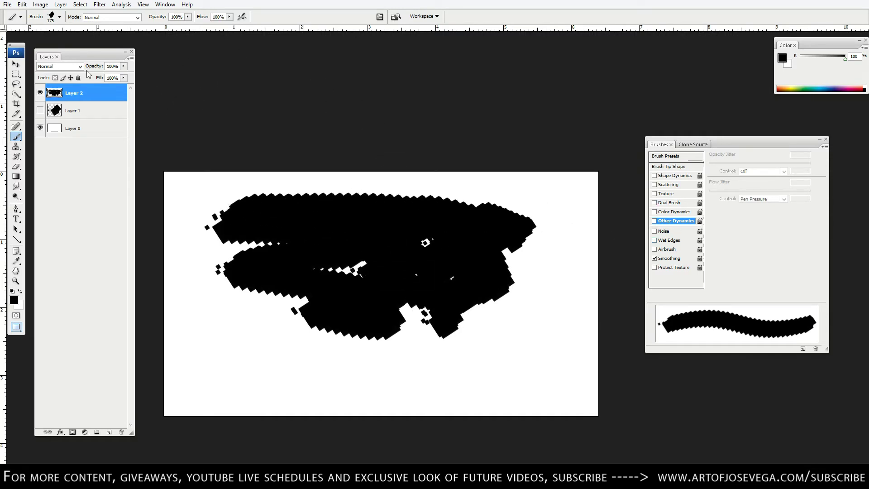
# Cover the custom brush test strokes by filling Layer 2 with white
pyautogui.hotkey('ctrl', 'BackSpace')
pyautogui.moveTo(276, 218); pyautogui.dragTo(273, 212)
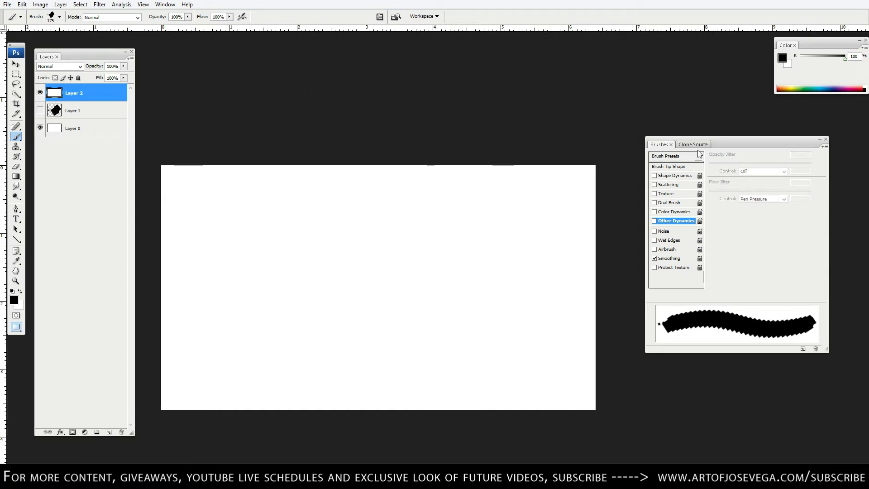
# Set the brush tip to -5° angle, 44% roundness and 66% spacing, and paint test strokes across the upper canvas
pyautogui.click(678, 168)
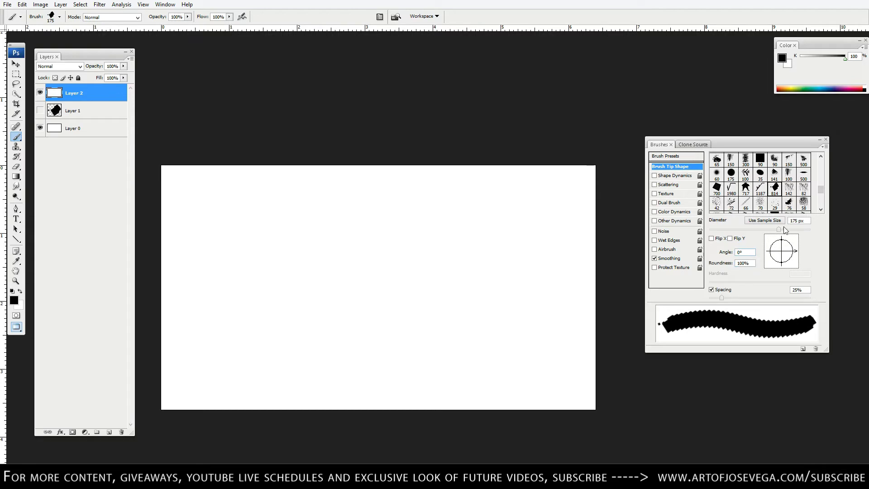
pyautogui.moveTo(781, 240)
pyautogui.mouseDown()
pyautogui.moveTo(796, 251)
pyautogui.moveTo(790, 239)
pyautogui.moveTo(792, 257)
pyautogui.moveTo(772, 254)
pyautogui.mouseUp()
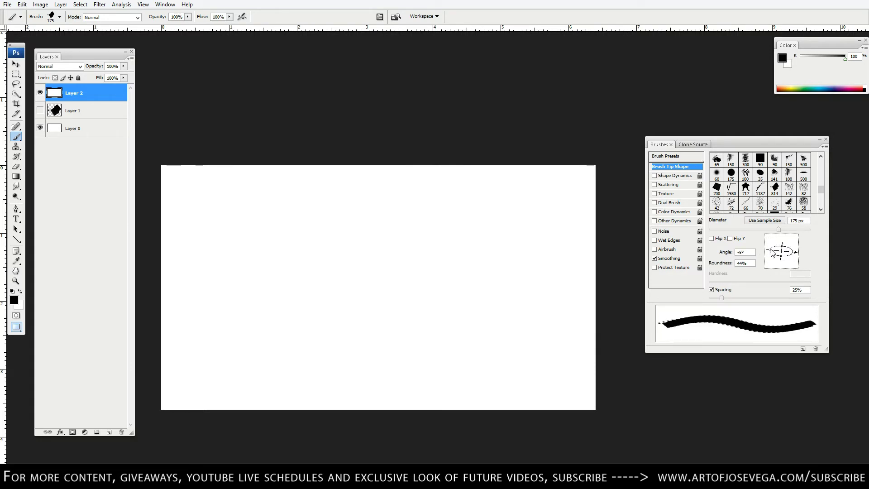
pyautogui.moveTo(720, 297)
pyautogui.mouseDown()
pyautogui.moveTo(748, 293)
pyautogui.moveTo(709, 297)
pyautogui.moveTo(742, 297)
pyautogui.mouseUp()
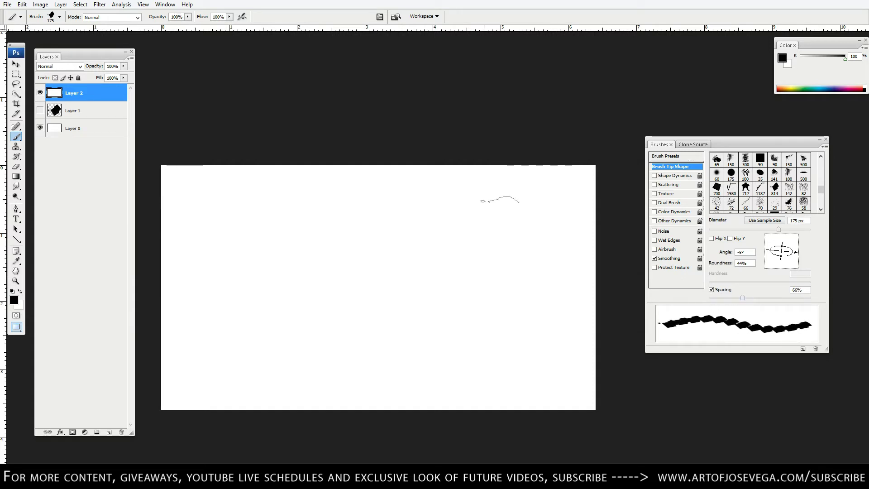
pyautogui.moveTo(324, 220)
pyautogui.mouseDown()
pyautogui.moveTo(370, 219)
pyautogui.moveTo(291, 235)
pyautogui.moveTo(430, 244)
pyautogui.mouseUp()
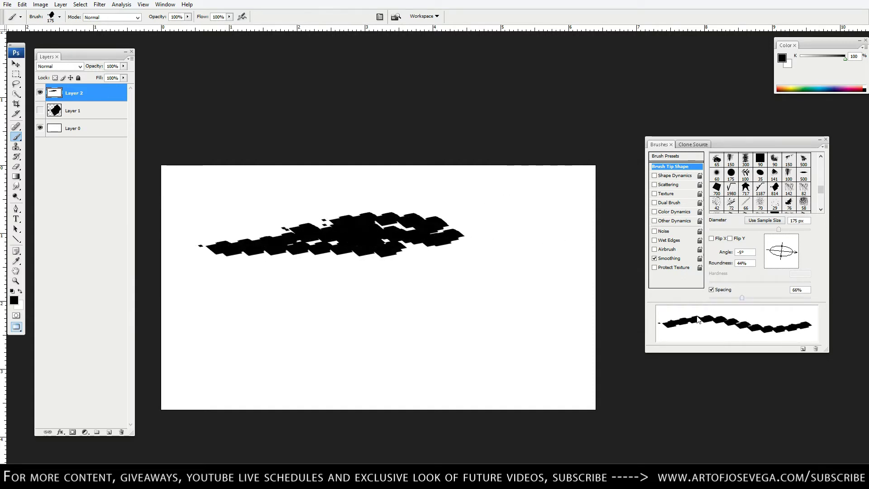
# Set the custom brush tip's spacing to 12%
pyautogui.moveTo(739, 301); pyautogui.dragTo(714, 298)
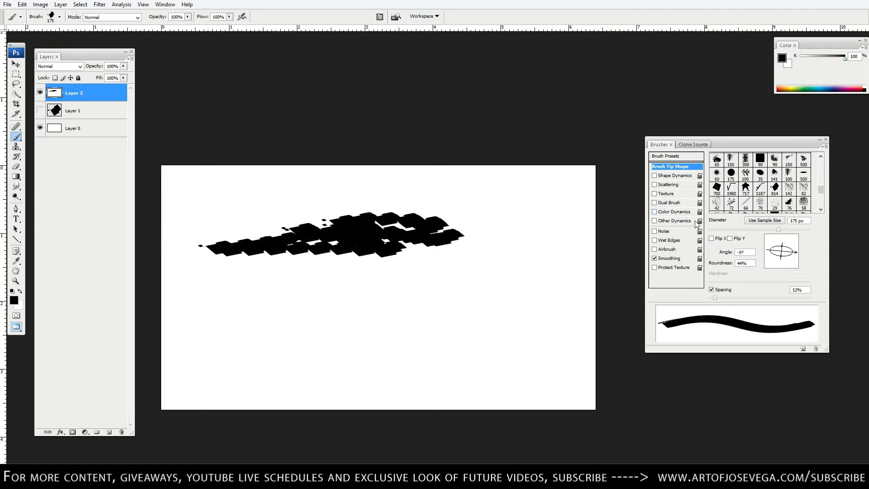
# Paint test strokes across the canvas while reducing the custom brush to 80 px, and cover them by filling Layer 2 with white
pyautogui.press('[')
pyautogui.press('[')
pyautogui.moveTo(559, 309)
pyautogui.mouseDown()
pyautogui.moveTo(312, 293)
pyautogui.moveTo(240, 304)
pyautogui.moveTo(524, 272)
pyautogui.moveTo(550, 285)
pyautogui.moveTo(554, 271)
pyautogui.moveTo(573, 264)
pyautogui.moveTo(497, 244)
pyautogui.moveTo(477, 276)
pyautogui.mouseUp()
pyautogui.press('[')
pyautogui.press('[')
pyautogui.press('[')
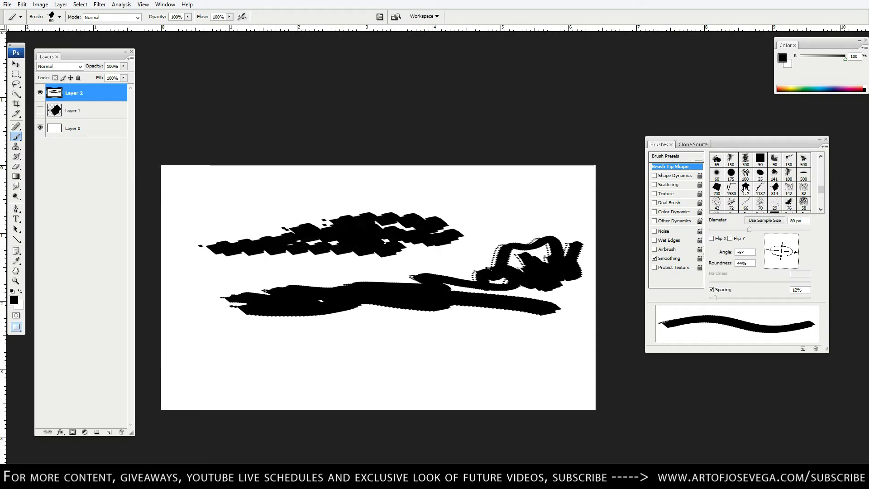
pyautogui.moveTo(529, 240)
pyautogui.mouseDown()
pyautogui.moveTo(479, 255)
pyautogui.moveTo(448, 204)
pyautogui.moveTo(448, 287)
pyautogui.mouseUp()
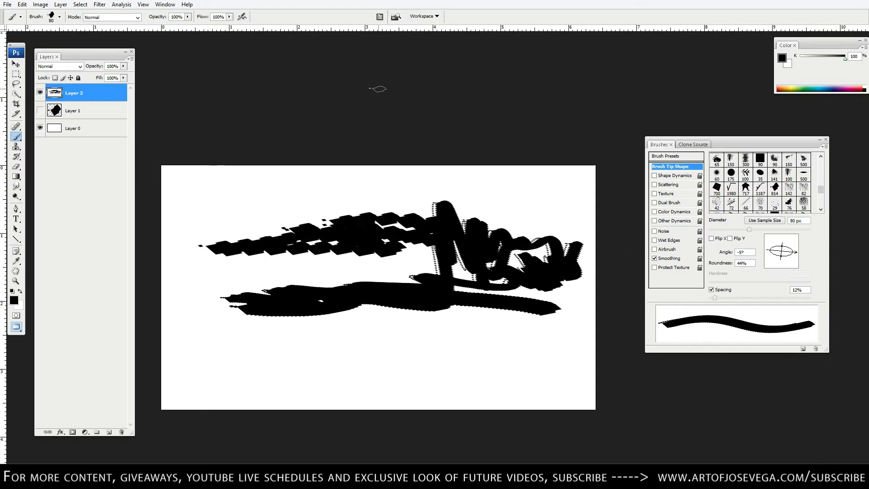
pyautogui.hotkey('ctrl', 'BackSpace')
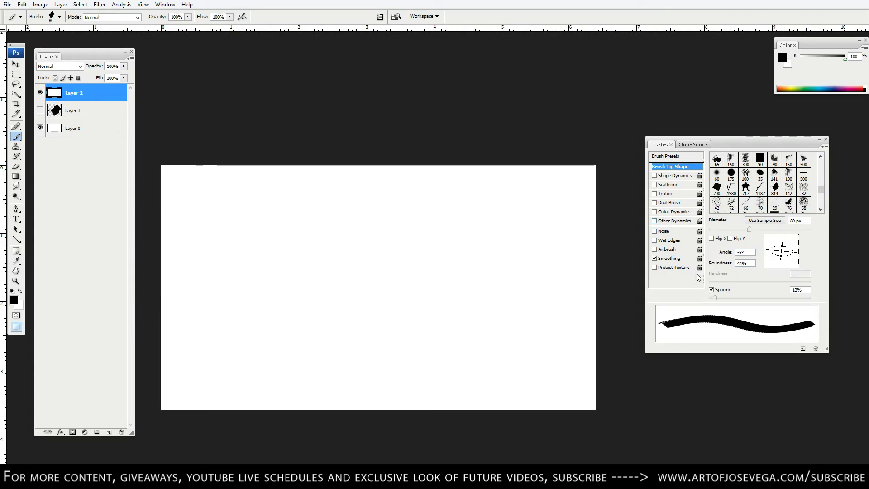
# Set the custom brush tip's roundness to 92% and paint test strokes across the lower middle of the canvas
pyautogui.moveTo(781, 244); pyautogui.dragTo(780, 238)
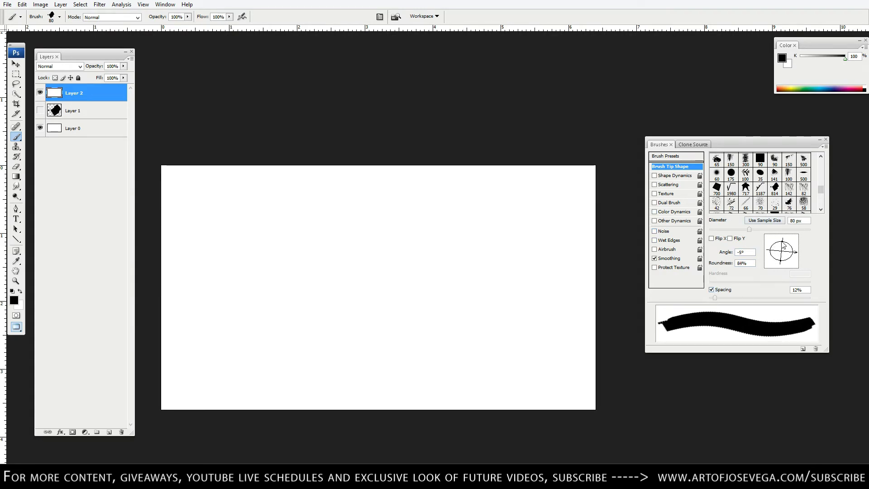
pyautogui.moveTo(459, 330); pyautogui.dragTo(301, 340)
pyautogui.moveTo(372, 325)
pyautogui.mouseDown()
pyautogui.moveTo(346, 314)
pyautogui.moveTo(333, 331)
pyautogui.moveTo(315, 307)
pyautogui.moveTo(316, 330)
pyautogui.moveTo(347, 303)
pyautogui.mouseUp()
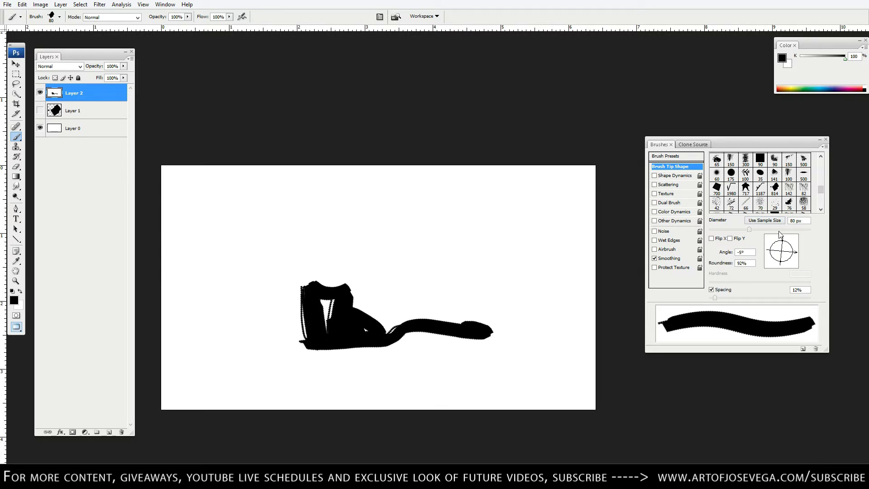
# Flatten the brush tip to 28% roundness and paint more test strokes, reducing the brush to 70 px
pyautogui.moveTo(780, 236)
pyautogui.mouseDown()
pyautogui.moveTo(792, 249)
pyautogui.moveTo(776, 257)
pyautogui.moveTo(783, 254)
pyautogui.mouseUp()
pyautogui.moveTo(400, 281)
pyautogui.mouseDown()
pyautogui.moveTo(466, 289)
pyautogui.moveTo(535, 313)
pyautogui.moveTo(410, 270)
pyautogui.moveTo(515, 282)
pyautogui.moveTo(495, 267)
pyautogui.moveTo(522, 264)
pyautogui.moveTo(511, 245)
pyautogui.mouseUp()
pyautogui.press('[')
pyautogui.moveTo(482, 266)
pyautogui.mouseDown()
pyautogui.moveTo(498, 238)
pyautogui.moveTo(481, 249)
pyautogui.mouseUp()
# Set the brush tip's angle to 15°, cover Layer 2 with white and paint new test strokes, reducing the brush to 50 px
pyautogui.moveTo(791, 245); pyautogui.dragTo(795, 247)
pyautogui.hotkey('ctrl', 'BackSpace')
pyautogui.moveTo(373, 255)
pyautogui.mouseDown()
pyautogui.moveTo(497, 272)
pyautogui.moveTo(426, 264)
pyautogui.moveTo(479, 289)
pyautogui.moveTo(182, 282)
pyautogui.moveTo(388, 288)
pyautogui.moveTo(484, 311)
pyautogui.mouseUp()
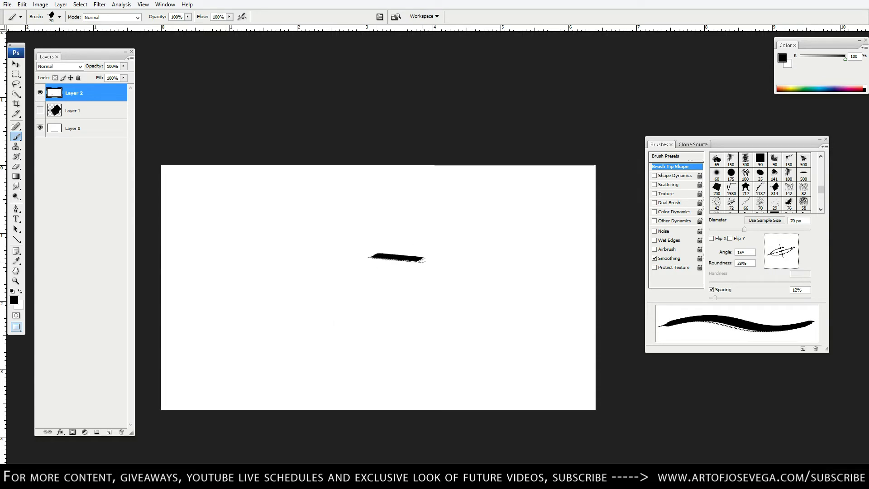
pyautogui.press('[')
pyautogui.press('[')
pyautogui.moveTo(399, 284)
pyautogui.mouseDown()
pyautogui.moveTo(483, 309)
pyautogui.moveTo(550, 303)
pyautogui.moveTo(596, 323)
pyautogui.mouseUp()
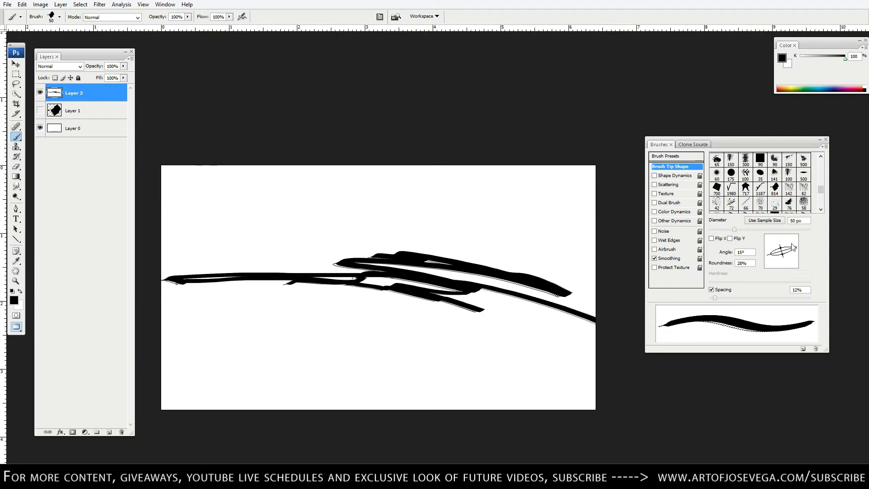
# Set the brush tip's angle to -13° and try thin strokes down to 45 px on a white-filled Layer 2, clearing them again
pyautogui.moveTo(792, 246); pyautogui.dragTo(795, 254)
pyautogui.hotkey('ctrl', 'BackSpace')
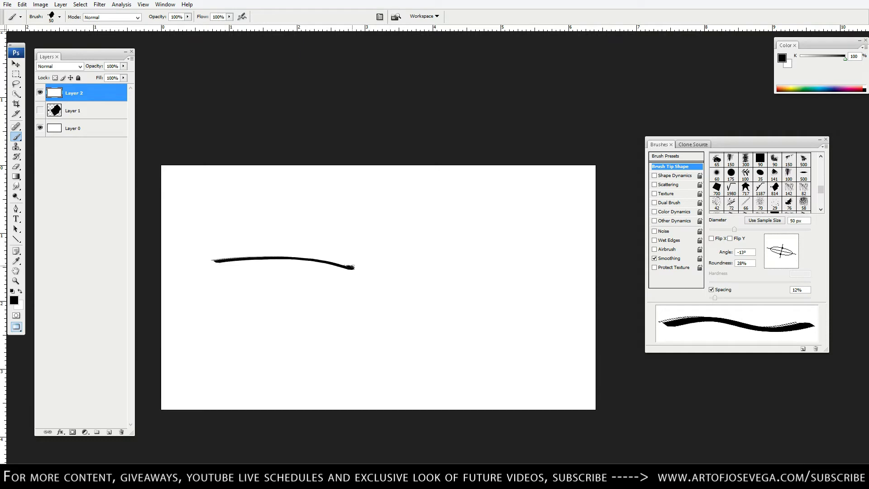
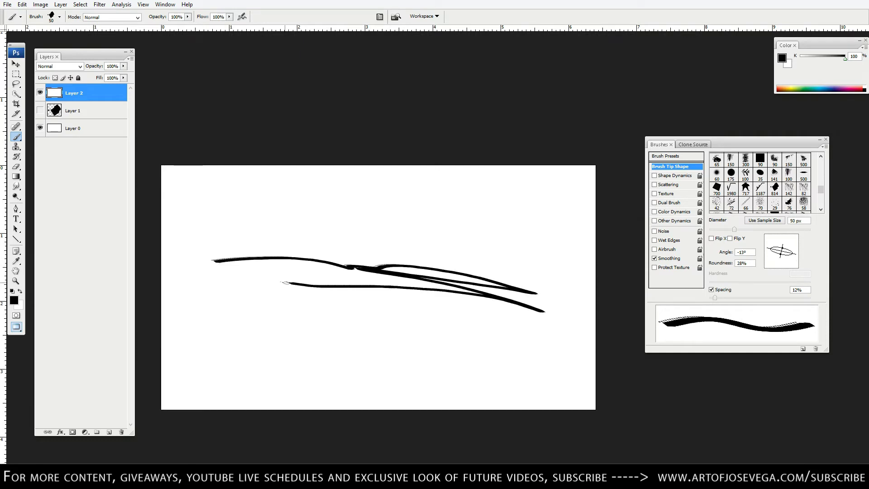
pyautogui.press('[')
pyautogui.moveTo(246, 263)
pyautogui.mouseDown()
pyautogui.moveTo(513, 302)
pyautogui.moveTo(161, 288)
pyautogui.mouseUp()
pyautogui.hotkey('ctrl', 'BackSpace')
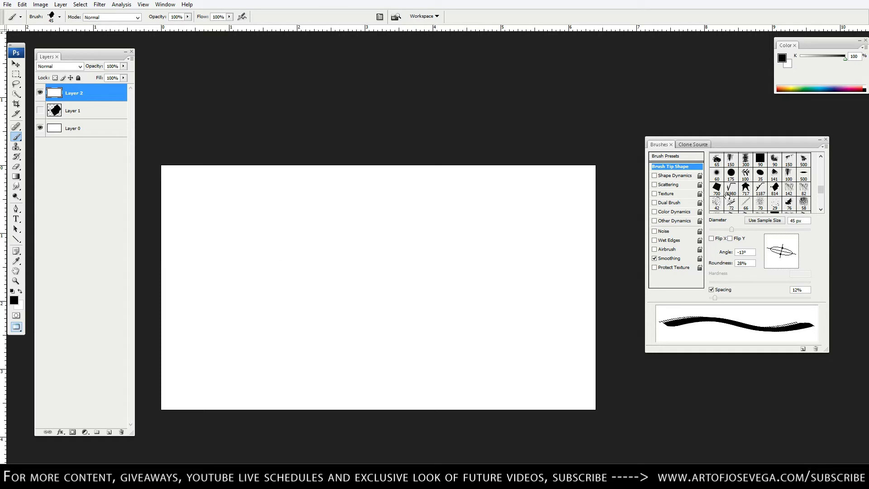
# Turn on Shape Dynamics for the brush and paint a tapering diagonal stroke across the canvas at 300 px
pyautogui.click(676, 176)
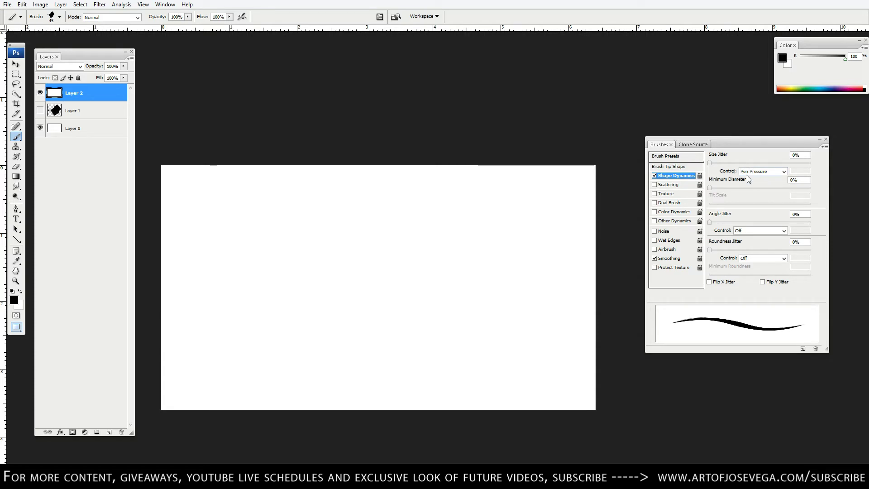
pyautogui.press(']')
pyautogui.press(']')
pyautogui.press(']')
pyautogui.press(']')
pyautogui.press(']')
pyautogui.press(']')
pyautogui.press(']')
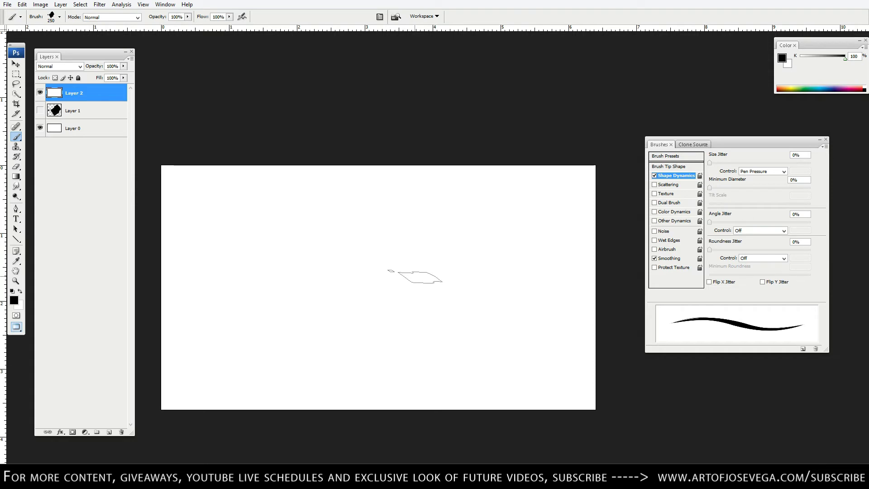
pyautogui.moveTo(199, 195)
pyautogui.mouseDown()
pyautogui.moveTo(362, 263)
pyautogui.moveTo(521, 360)
pyautogui.moveTo(548, 366)
pyautogui.mouseUp()
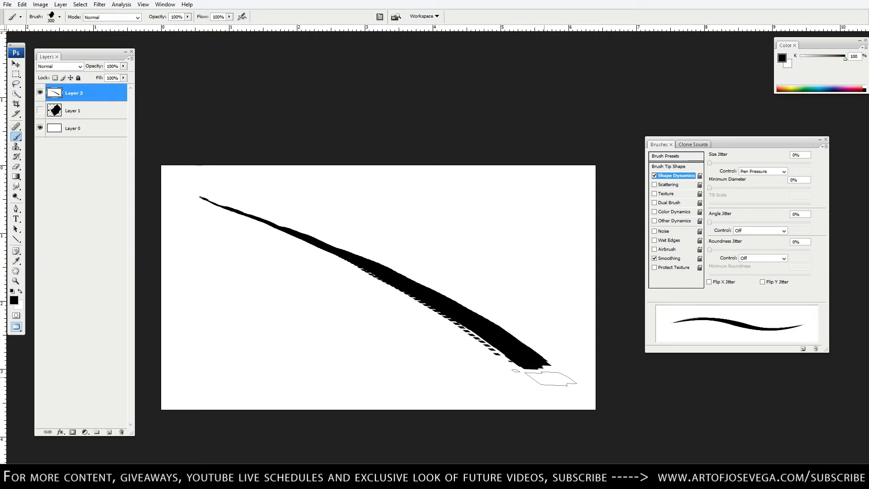
# Reduce the brush to 20 px and draw a small arrow pointing at the diagonal stroke's thin start
pyautogui.moveTo(710, 189)
pyautogui.mouseDown()
pyautogui.moveTo(724, 189)
pyautogui.moveTo(710, 188)
pyautogui.mouseUp()
pyautogui.press('[')
pyautogui.press('[')
pyautogui.press('[')
pyautogui.press('[')
pyautogui.press('[')
pyautogui.press('[')
pyautogui.press('[')
pyautogui.press('[')
pyautogui.press('[')
pyautogui.press('[')
pyautogui.press('[')
pyautogui.press('[')
pyautogui.press('[')
pyautogui.press('[')
pyautogui.moveTo(184, 172); pyautogui.dragTo(192, 184)
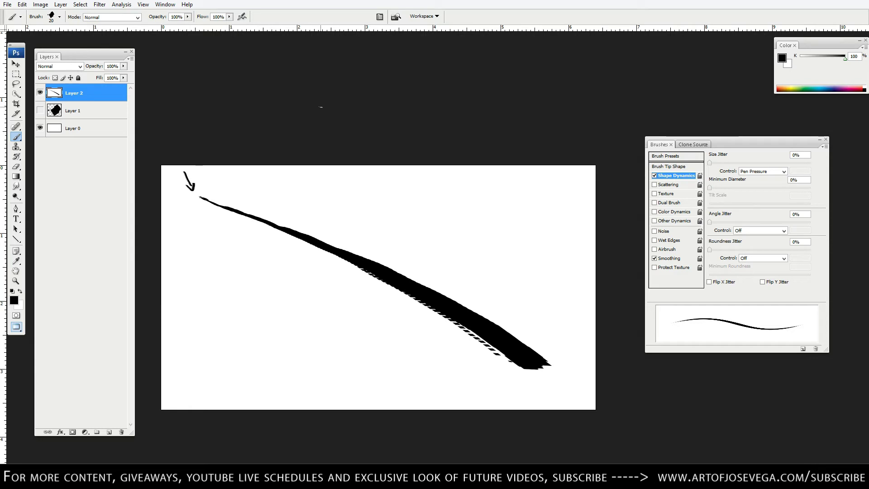
# Set the Minimum Diameter to 43% and paint a second diagonal stroke below the first at 300 px
pyautogui.moveTo(709, 188); pyautogui.dragTo(753, 187)
pyautogui.press(']')
pyautogui.press(']')
pyautogui.press(']')
pyautogui.press(']')
pyautogui.press(']')
pyautogui.press(']')
pyautogui.press(']')
pyautogui.press(']')
pyautogui.press(']')
pyautogui.press(']')
pyautogui.press(']')
pyautogui.press(']')
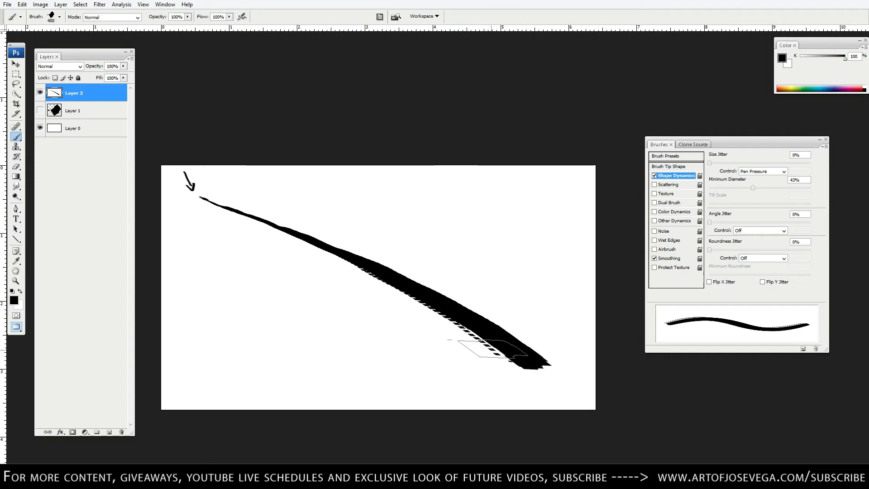
pyautogui.moveTo(187, 217); pyautogui.dragTo(502, 385)
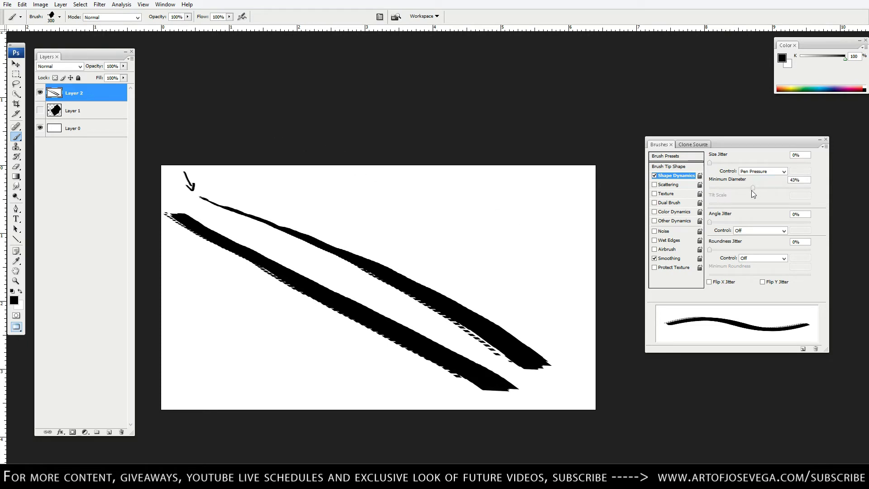
# Lower the Minimum Diameter in stages through 30% to 14%, painting test strokes with the brush reduced to 200 px, and clear Layer 2
pyautogui.moveTo(753, 188); pyautogui.dragTo(741, 190)
pyautogui.moveTo(212, 183)
pyautogui.mouseDown()
pyautogui.moveTo(398, 216)
pyautogui.moveTo(538, 322)
pyautogui.moveTo(384, 256)
pyautogui.moveTo(174, 207)
pyautogui.moveTo(427, 210)
pyautogui.mouseUp()
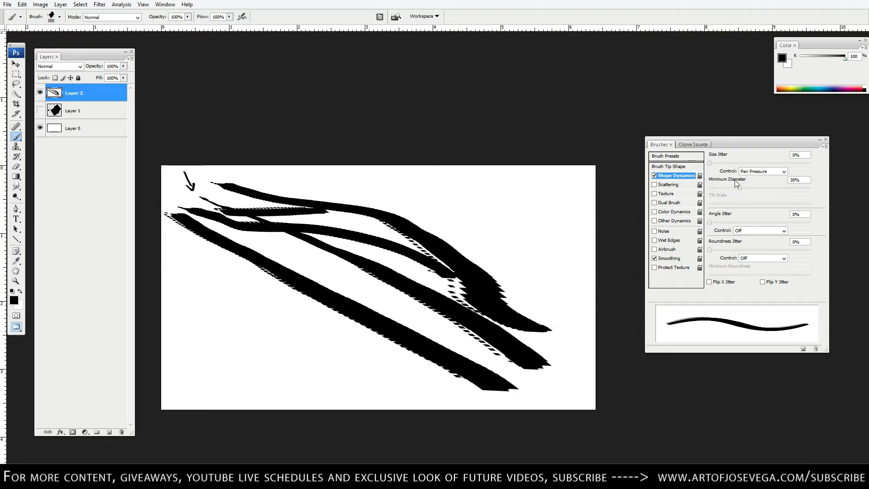
pyautogui.moveTo(736, 188); pyautogui.dragTo(729, 188)
pyautogui.press('[')
pyautogui.press('[')
pyautogui.moveTo(343, 172); pyautogui.dragTo(498, 214)
pyautogui.moveTo(732, 188); pyautogui.dragTo(723, 188)
pyautogui.moveTo(296, 182); pyautogui.dragTo(362, 194)
pyautogui.moveTo(388, 195); pyautogui.dragTo(525, 259)
pyautogui.hotkey('ctrl', 'a')
pyautogui.press('Delete')
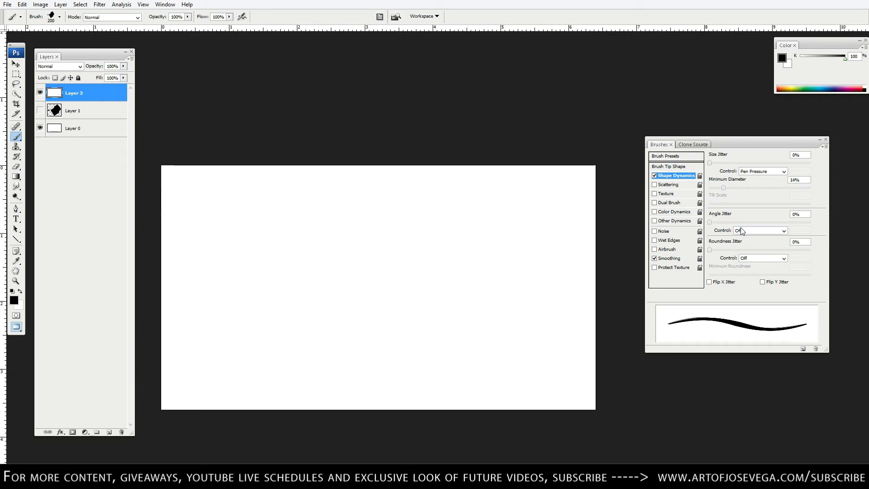
# Set the Angle Jitter control to Initial Direction and paint winding test strokes at 125 px starting horizontally and vertically
pyautogui.click(742, 231)
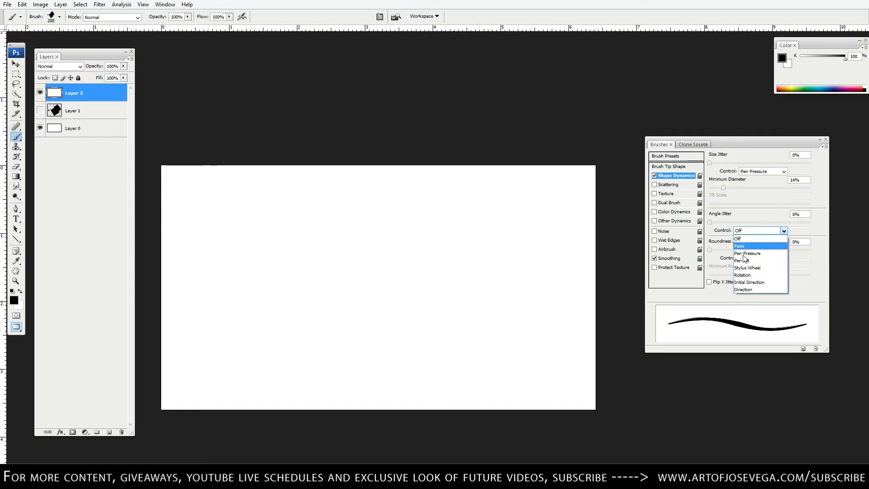
pyautogui.click(741, 282)
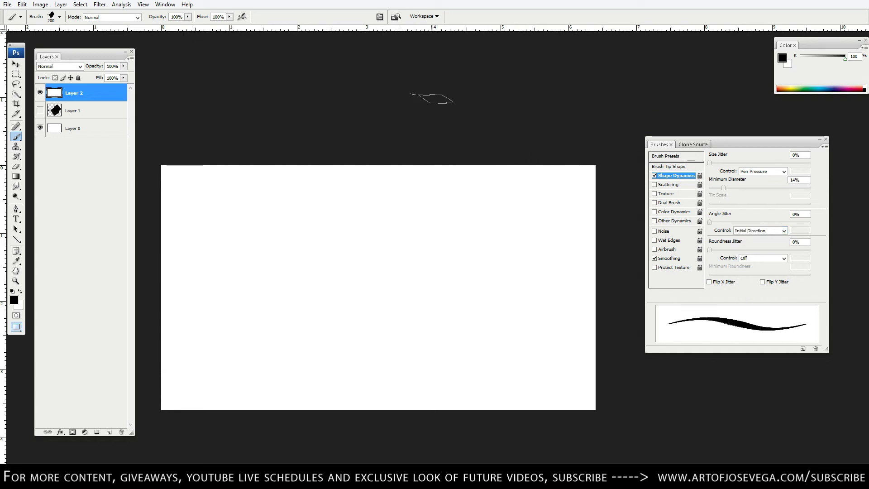
pyautogui.moveTo(200, 179)
pyautogui.mouseDown()
pyautogui.moveTo(208, 200)
pyautogui.moveTo(258, 224)
pyautogui.moveTo(554, 253)
pyautogui.moveTo(486, 279)
pyautogui.moveTo(326, 287)
pyautogui.moveTo(222, 319)
pyautogui.moveTo(185, 344)
pyautogui.moveTo(229, 290)
pyautogui.mouseUp()
pyautogui.hotkey('ctrl', 'z')
pyautogui.press('[')
pyautogui.moveTo(202, 169)
pyautogui.mouseDown()
pyautogui.moveTo(206, 209)
pyautogui.moveTo(218, 221)
pyautogui.moveTo(322, 232)
pyautogui.moveTo(448, 228)
pyautogui.moveTo(556, 249)
pyautogui.moveTo(199, 256)
pyautogui.moveTo(550, 293)
pyautogui.moveTo(168, 281)
pyautogui.moveTo(420, 313)
pyautogui.mouseUp()
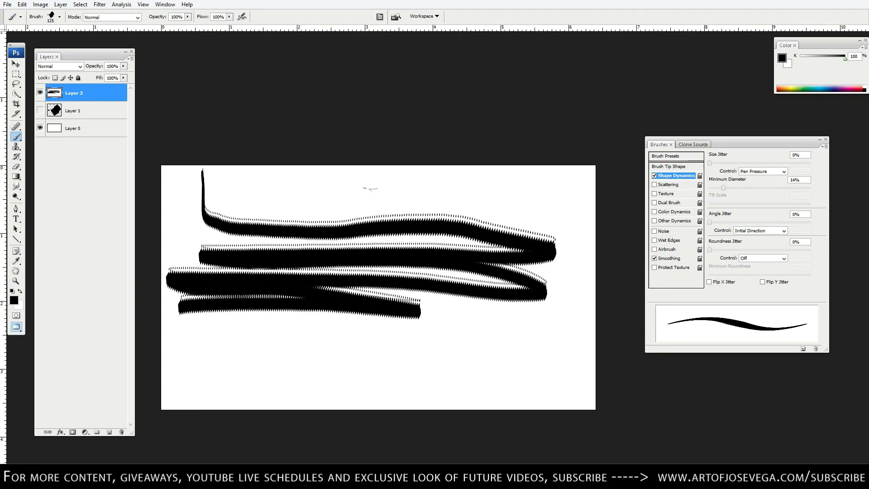
pyautogui.hotkey('ctrl', 'z')
pyautogui.moveTo(192, 184)
pyautogui.mouseDown()
pyautogui.moveTo(426, 184)
pyautogui.moveTo(462, 206)
pyautogui.moveTo(460, 232)
pyautogui.moveTo(416, 241)
pyautogui.moveTo(205, 239)
pyautogui.moveTo(197, 273)
pyautogui.moveTo(263, 287)
pyautogui.moveTo(324, 266)
pyautogui.moveTo(427, 263)
pyautogui.moveTo(510, 276)
pyautogui.moveTo(307, 266)
pyautogui.mouseUp()
pyautogui.moveTo(192, 304)
pyautogui.mouseDown()
pyautogui.moveTo(192, 358)
pyautogui.moveTo(206, 369)
pyautogui.moveTo(406, 351)
pyautogui.moveTo(517, 364)
pyautogui.moveTo(484, 377)
pyautogui.moveTo(277, 394)
pyautogui.moveTo(222, 372)
pyautogui.moveTo(232, 394)
pyautogui.mouseUp()
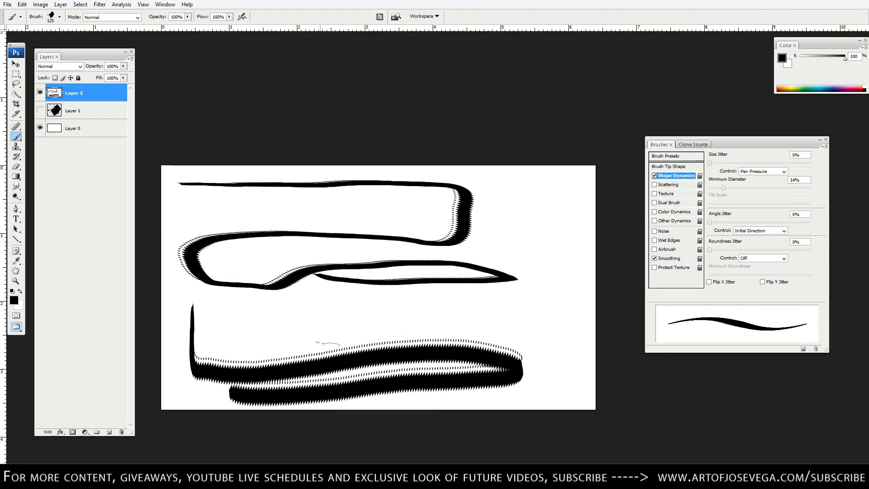
# Switch the Angle Jitter control to Direction, clear Layer 2 and paint a long winding stroke over the canvas at 175 px
pyautogui.click(761, 229)
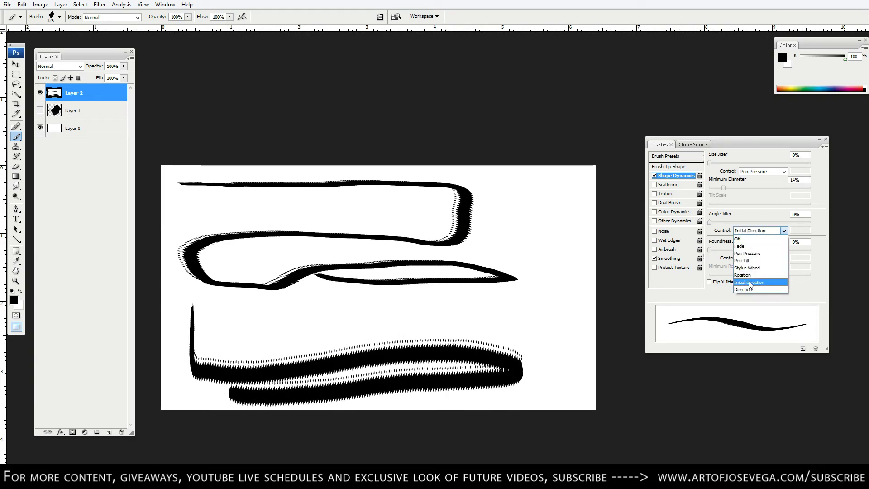
pyautogui.click(758, 292)
pyautogui.hotkey('ctrl', 'a')
pyautogui.press('Delete')
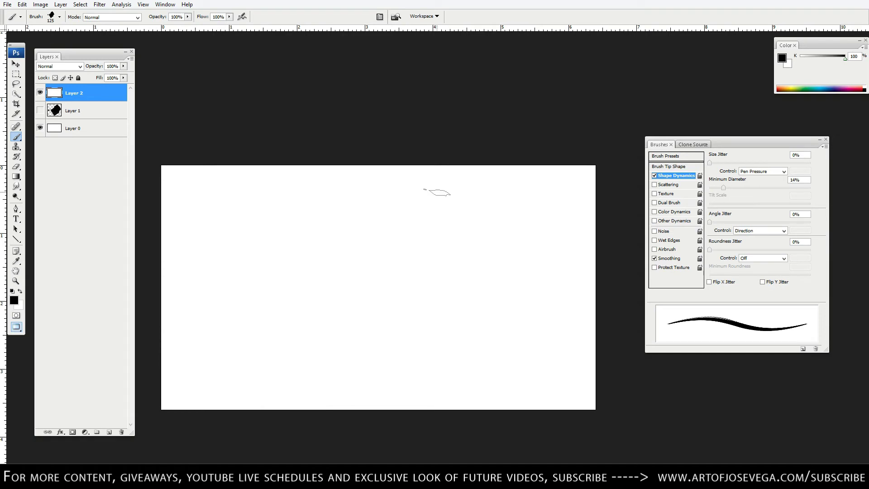
pyautogui.press(']')
pyautogui.press(']')
pyautogui.moveTo(221, 176)
pyautogui.mouseDown()
pyautogui.moveTo(231, 235)
pyautogui.moveTo(346, 201)
pyautogui.moveTo(362, 254)
pyautogui.moveTo(410, 201)
pyautogui.moveTo(451, 239)
pyautogui.moveTo(542, 371)
pyautogui.moveTo(566, 272)
pyautogui.moveTo(563, 235)
pyautogui.moveTo(513, 262)
pyautogui.moveTo(450, 199)
pyautogui.moveTo(450, 299)
pyautogui.moveTo(373, 295)
pyautogui.moveTo(477, 352)
pyautogui.moveTo(435, 382)
pyautogui.moveTo(285, 312)
pyautogui.moveTo(253, 358)
pyautogui.moveTo(257, 289)
pyautogui.moveTo(190, 262)
pyautogui.moveTo(282, 227)
pyautogui.moveTo(329, 174)
pyautogui.mouseUp()
# Set the Angle Jitter control back to Initial Direction, clear Layer 2, and try a test stroke before undoing it
pyautogui.click(738, 231)
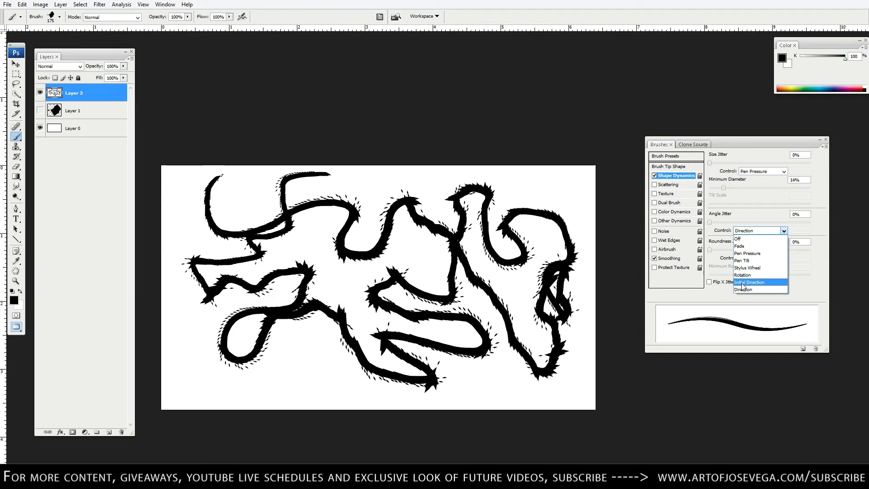
pyautogui.click(742, 283)
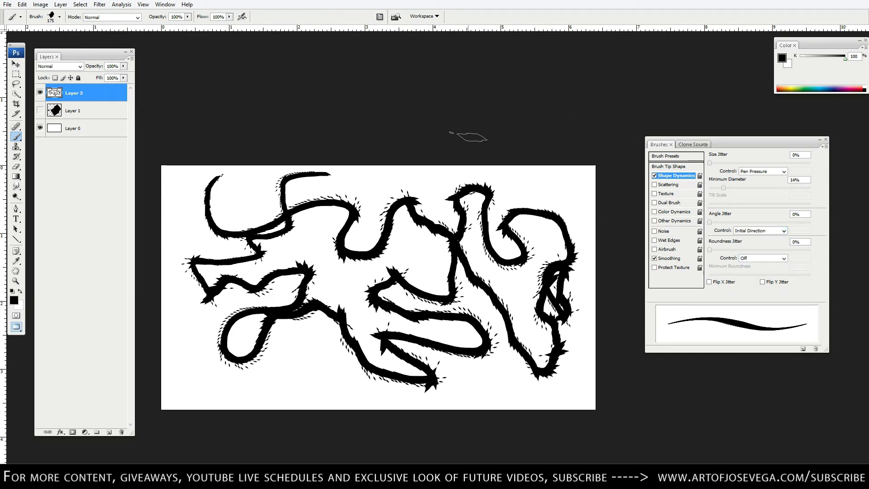
pyautogui.press('Delete')
pyautogui.moveTo(205, 187)
pyautogui.mouseDown()
pyautogui.moveTo(366, 225)
pyautogui.moveTo(340, 252)
pyautogui.moveTo(290, 251)
pyautogui.moveTo(348, 276)
pyautogui.mouseUp()
pyautogui.hotkey('ctrl', 'z')
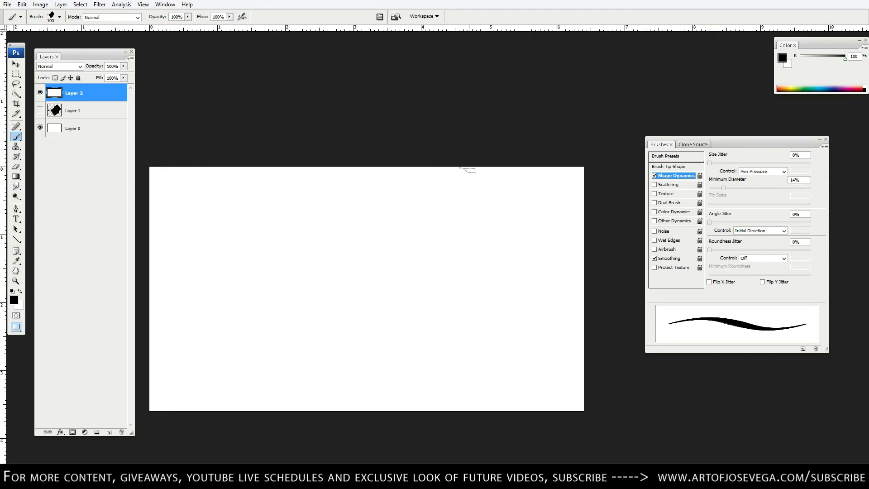
# Turn on Scattering at 933%, paint scattered marks over the canvas with the 100 px brush, and undo them
pyautogui.click(671, 185)
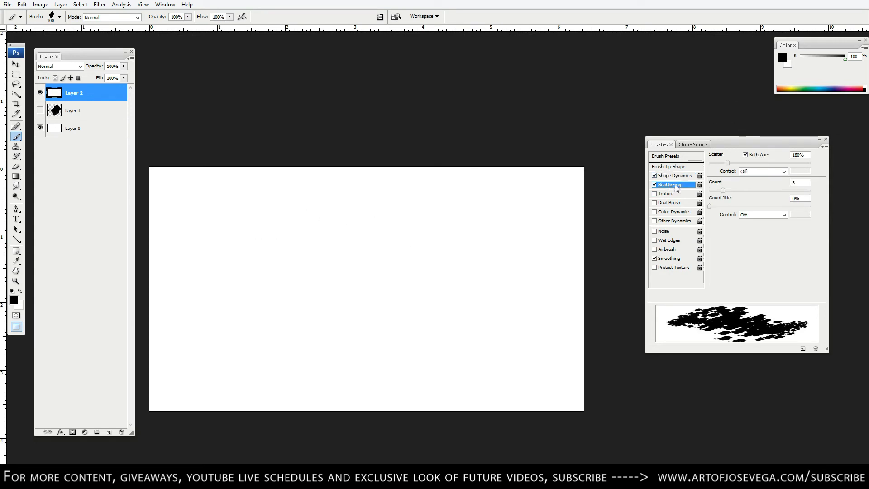
pyautogui.moveTo(727, 166)
pyautogui.mouseDown()
pyautogui.moveTo(712, 167)
pyautogui.moveTo(800, 172)
pyautogui.mouseUp()
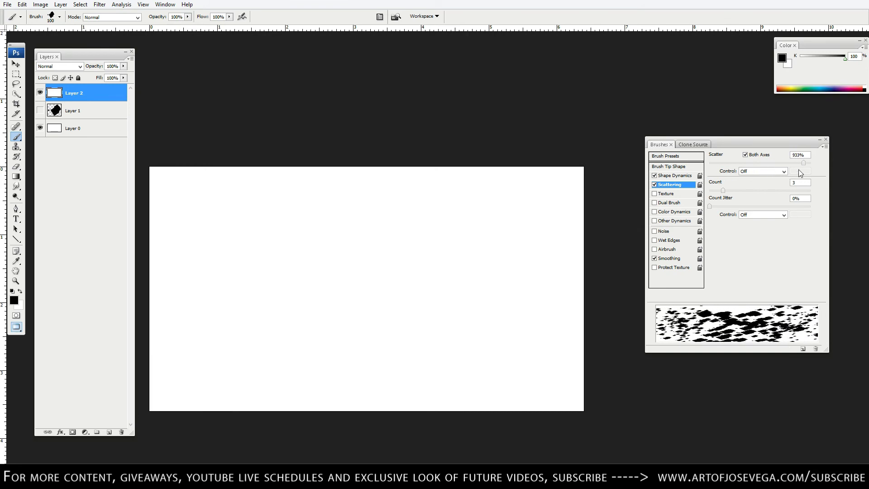
pyautogui.moveTo(602, 362)
pyautogui.mouseDown()
pyautogui.moveTo(520, 326)
pyautogui.moveTo(235, 276)
pyautogui.moveTo(389, 200)
pyautogui.moveTo(552, 226)
pyautogui.moveTo(434, 330)
pyautogui.moveTo(186, 337)
pyautogui.moveTo(208, 212)
pyautogui.moveTo(325, 344)
pyautogui.moveTo(480, 276)
pyautogui.moveTo(414, 292)
pyautogui.moveTo(434, 312)
pyautogui.mouseUp()
pyautogui.moveTo(359, 254)
pyautogui.mouseDown()
pyautogui.moveTo(380, 263)
pyautogui.moveTo(361, 292)
pyautogui.mouseUp()
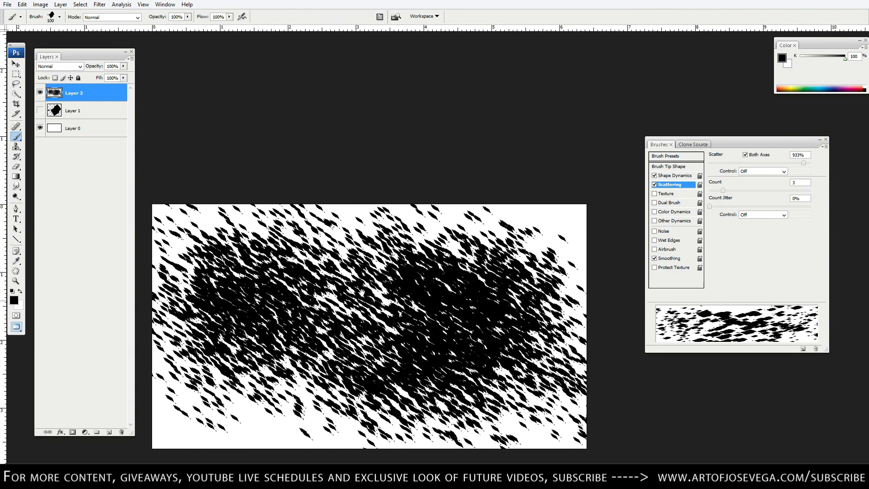
pyautogui.hotkey('ctrl', 'z')
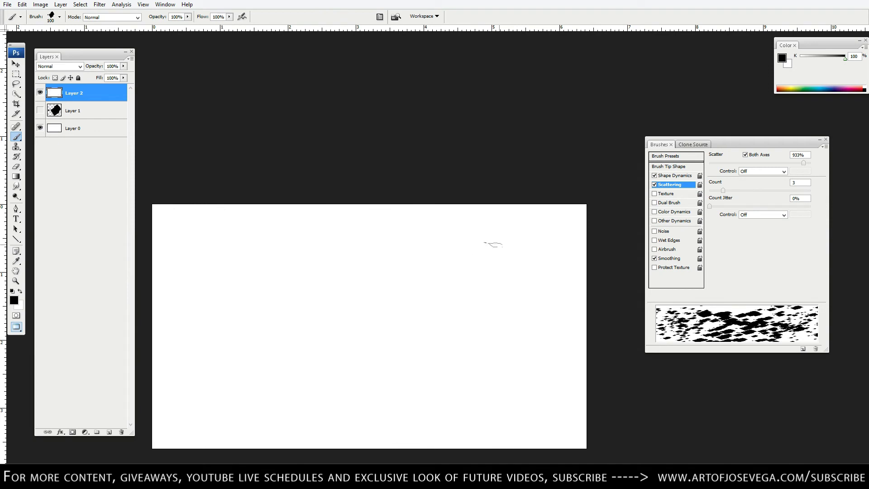
# Set the brush spacing to 991% and its scattering to 973% with a count of 1, and reduce the brush to 35 px
pyautogui.click(670, 166)
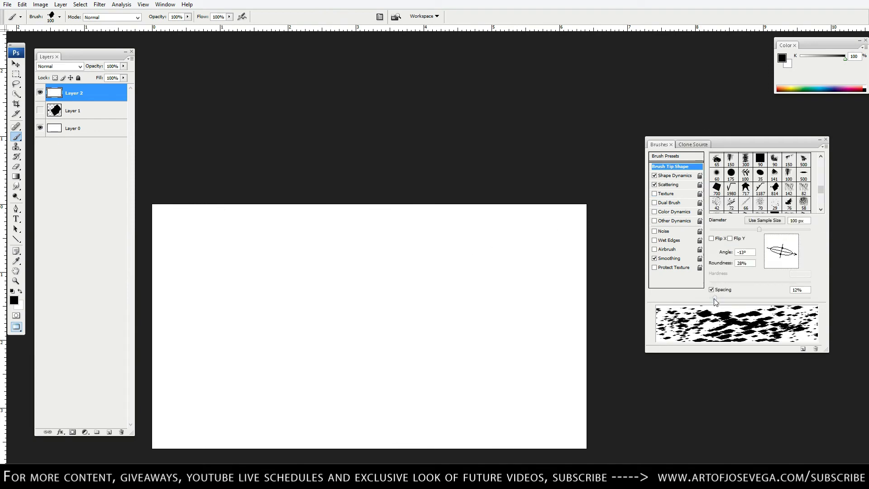
pyautogui.moveTo(714, 299); pyautogui.dragTo(808, 298)
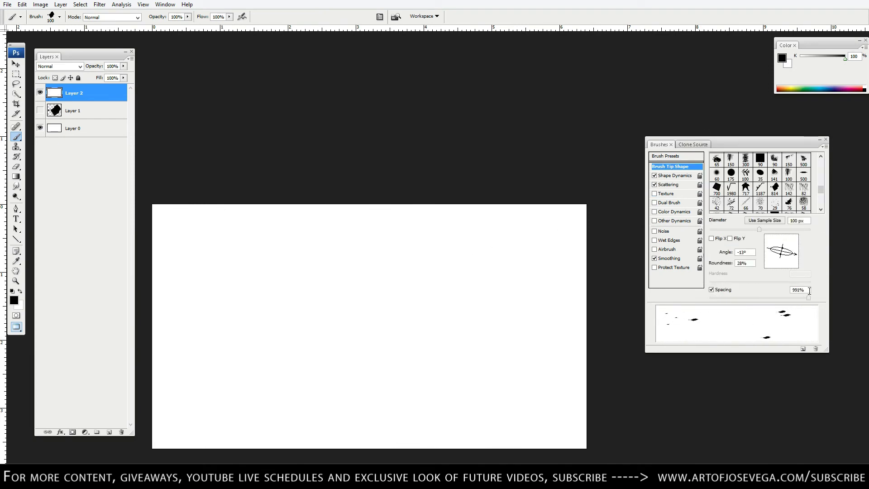
pyautogui.click(669, 184)
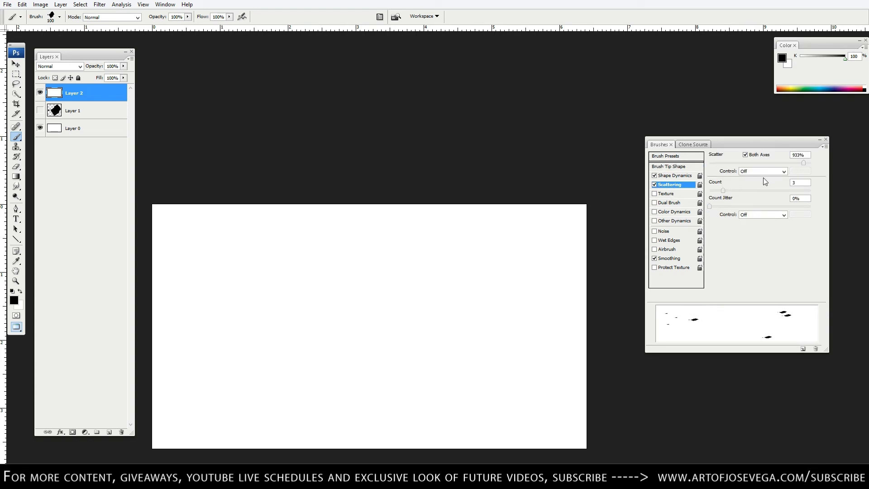
pyautogui.moveTo(723, 194); pyautogui.dragTo(712, 196)
pyautogui.press('[')
# Fill Layer 0 with black
pyautogui.click(78, 128)
pyautogui.hotkey('alt', 'BackSpace')
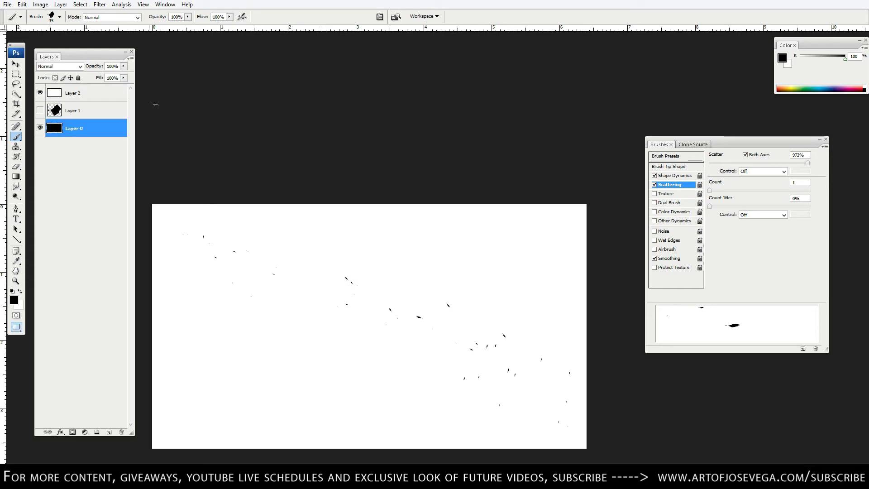
# Invert Layer 2, make white the foreground colour, and fill the layer with white
pyautogui.click(73, 93)
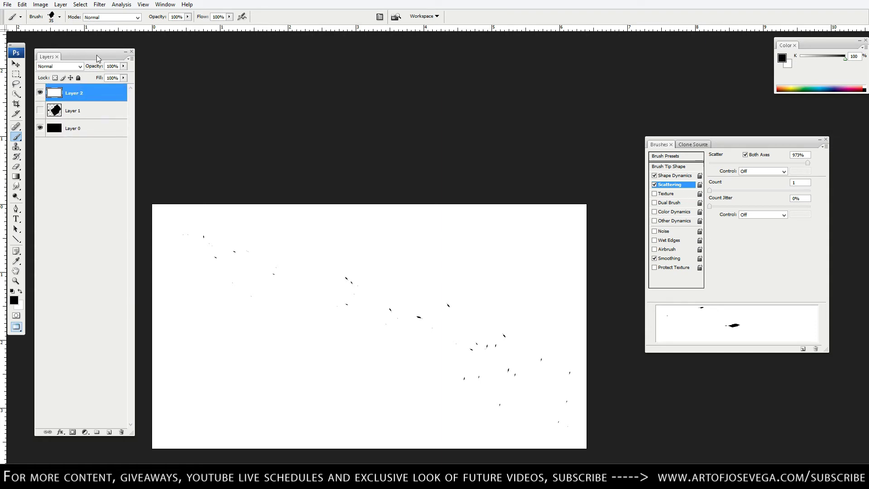
pyautogui.hotkey('ctrl', 'i')
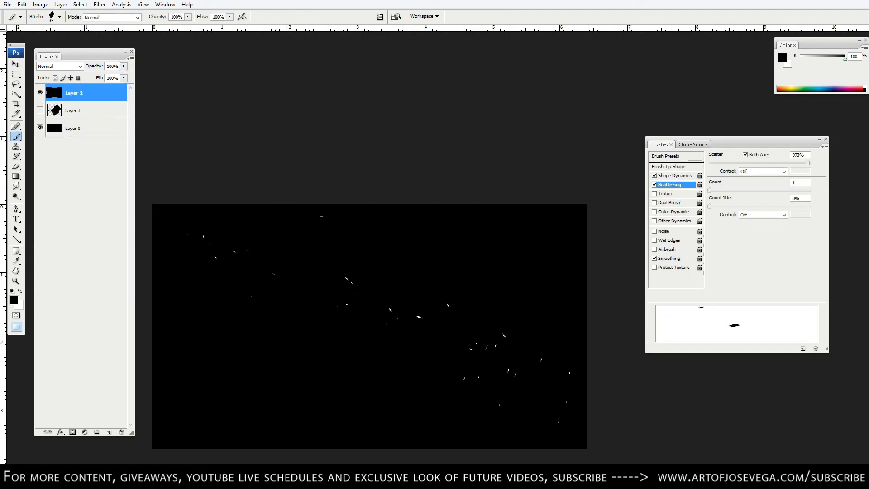
pyautogui.press('x')
pyautogui.hotkey('alt', 'BackSpace')
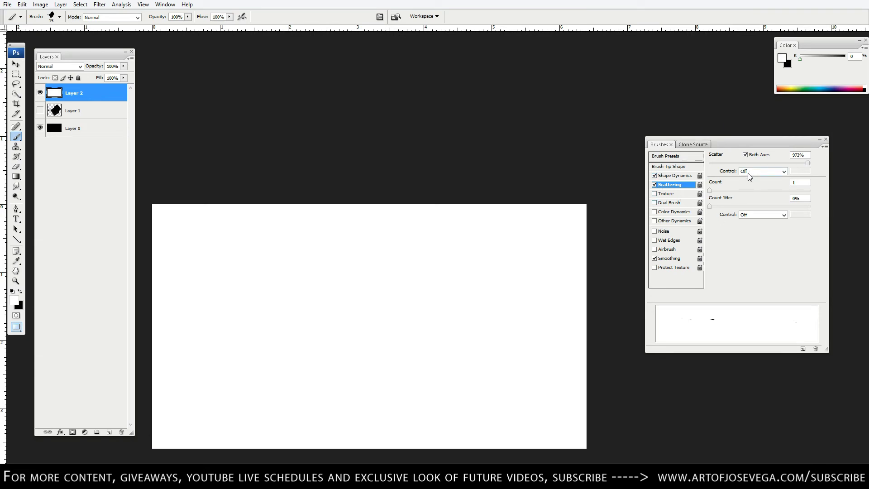
# Turn off Scattering for the brush and set the brush tip spacing to 14%
pyautogui.moveTo(799, 164); pyautogui.dragTo(708, 167)
pyautogui.click(654, 184)
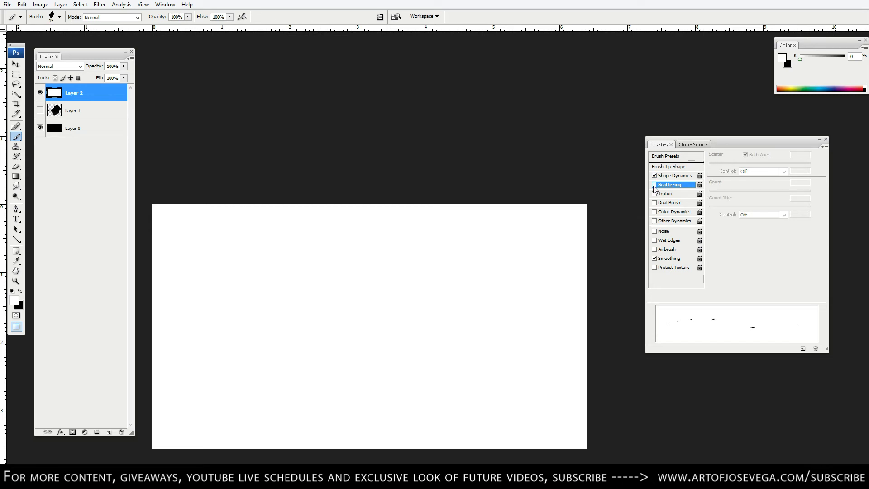
pyautogui.click(665, 166)
pyautogui.moveTo(786, 303); pyautogui.dragTo(721, 307)
# Enlarge the brush to 200 px, paint black test strokes while reducing it to 125 px, and clear Layer 2 to white
pyautogui.press(']')
pyautogui.press(']')
pyautogui.press(']')
pyautogui.press(']')
pyautogui.press(']')
pyautogui.press(']')
pyautogui.press(']')
pyautogui.press(']')
pyautogui.press(']')
pyautogui.press(']')
pyautogui.press(']')
pyautogui.press(']')
pyautogui.press(']')
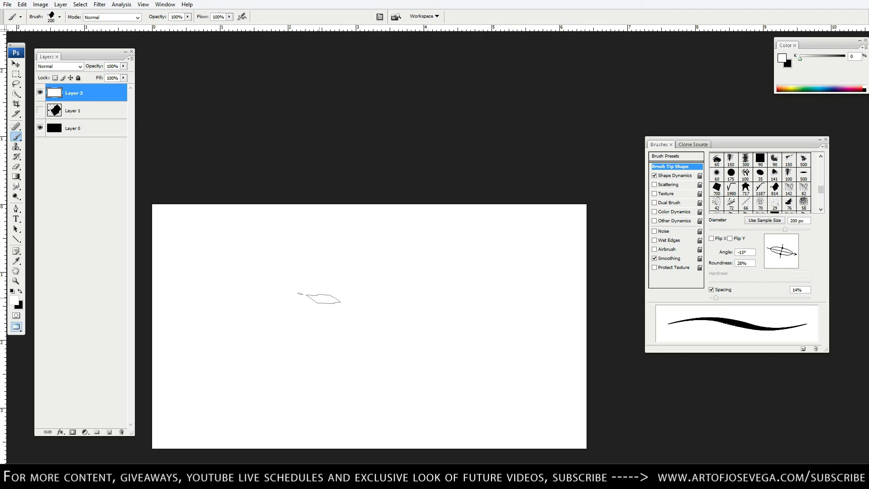
pyautogui.press('x')
pyautogui.moveTo(229, 246)
pyautogui.mouseDown()
pyautogui.moveTo(471, 300)
pyautogui.moveTo(241, 321)
pyautogui.moveTo(326, 322)
pyautogui.mouseUp()
pyautogui.press('[')
pyautogui.press('[')
pyautogui.moveTo(393, 324); pyautogui.dragTo(344, 319)
pyautogui.moveTo(321, 312); pyautogui.dragTo(454, 328)
pyautogui.press('[')
pyautogui.moveTo(447, 323)
pyautogui.mouseDown()
pyautogui.moveTo(295, 320)
pyautogui.moveTo(172, 334)
pyautogui.moveTo(480, 375)
pyautogui.mouseUp()
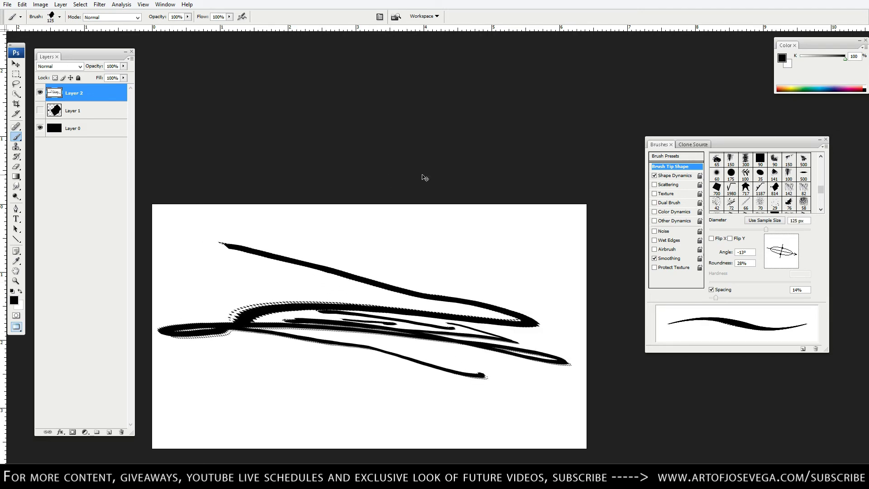
pyautogui.hotkey('ctrl', 'BackSpace')
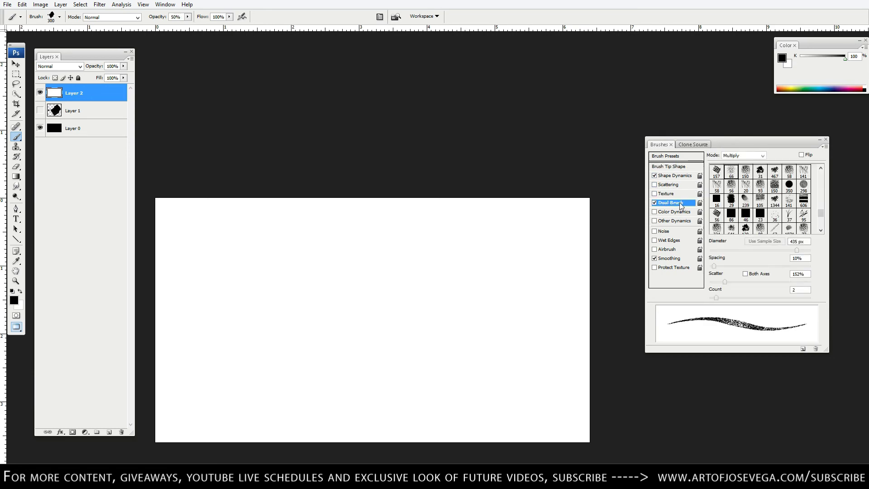
# Look through the Dual Brush tips and the Color Dynamics settings, and turn both options off
pyautogui.click(745, 202)
pyautogui.moveTo(822, 215)
pyautogui.mouseDown()
pyautogui.moveTo(823, 177)
pyautogui.moveTo(823, 205)
pyautogui.mouseUp()
pyautogui.click(654, 202)
pyautogui.click(654, 211)
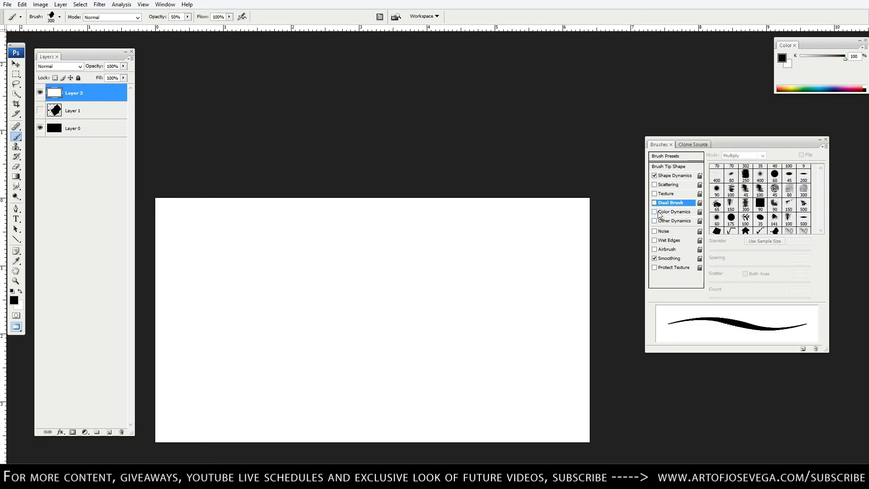
pyautogui.click(674, 211)
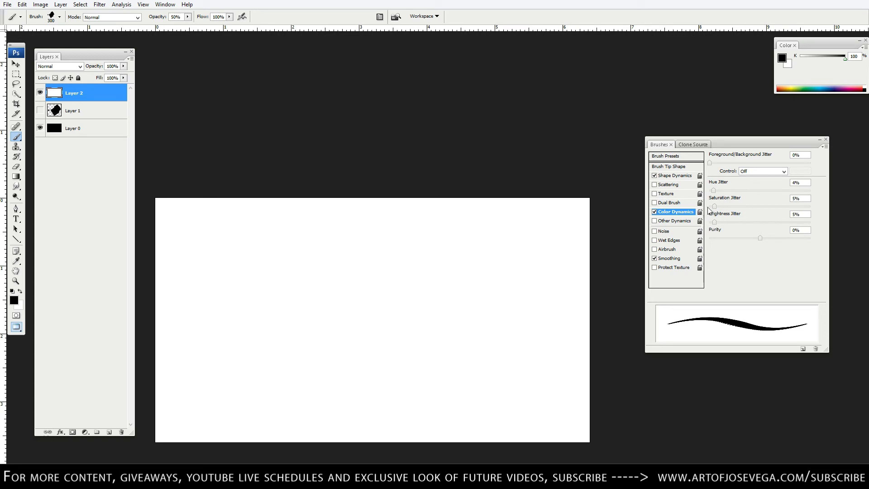
pyautogui.click(654, 212)
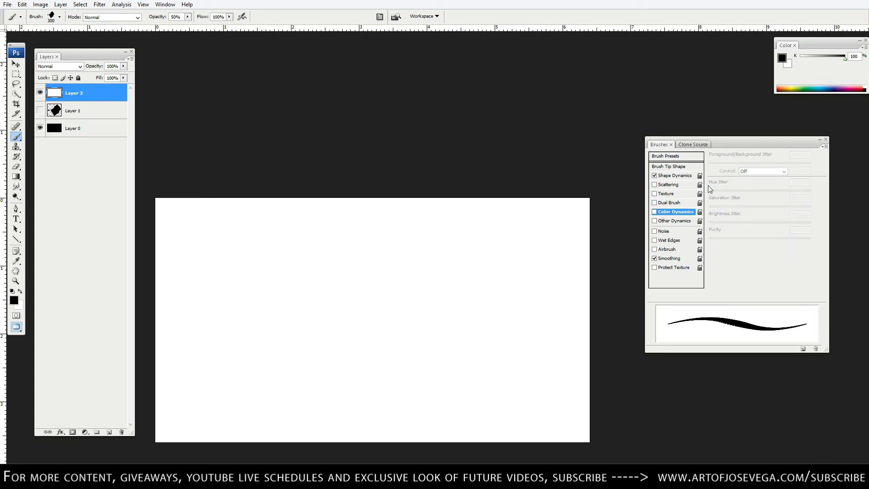
# Turn on Other Dynamics and set the Opacity Jitter control to Pen Pressure
pyautogui.click(674, 222)
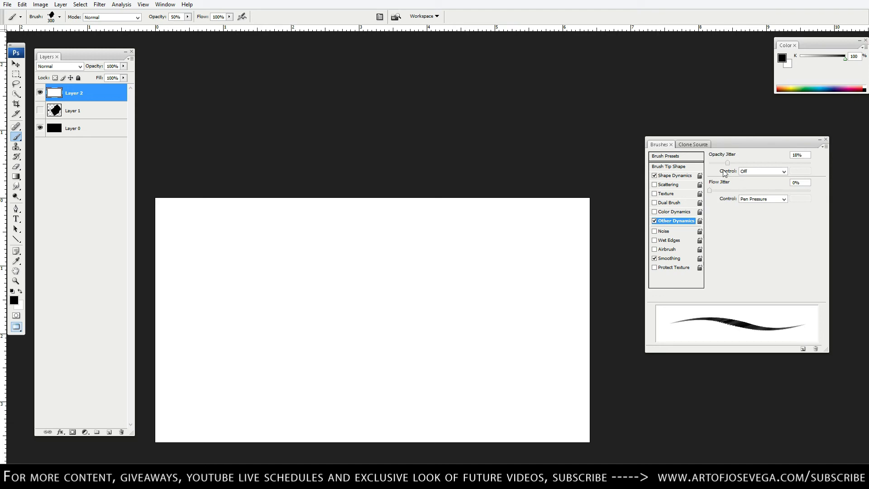
pyautogui.moveTo(721, 143); pyautogui.dragTo(692, 142)
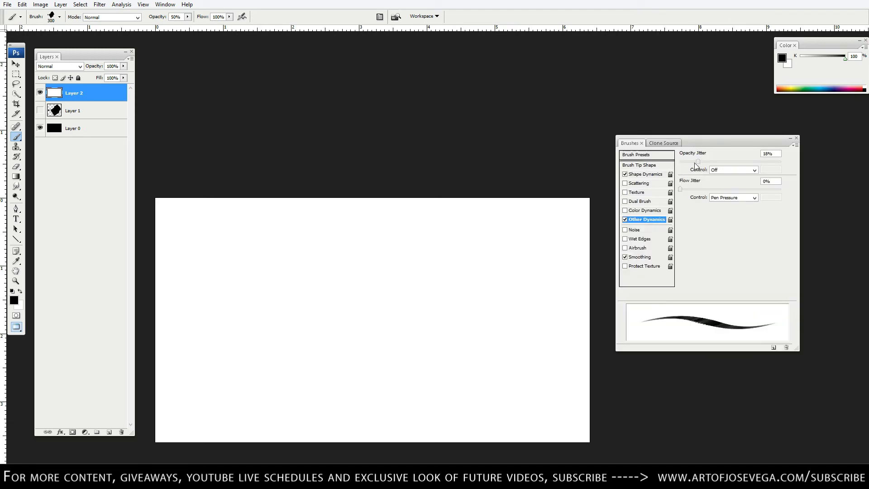
pyautogui.click(648, 175)
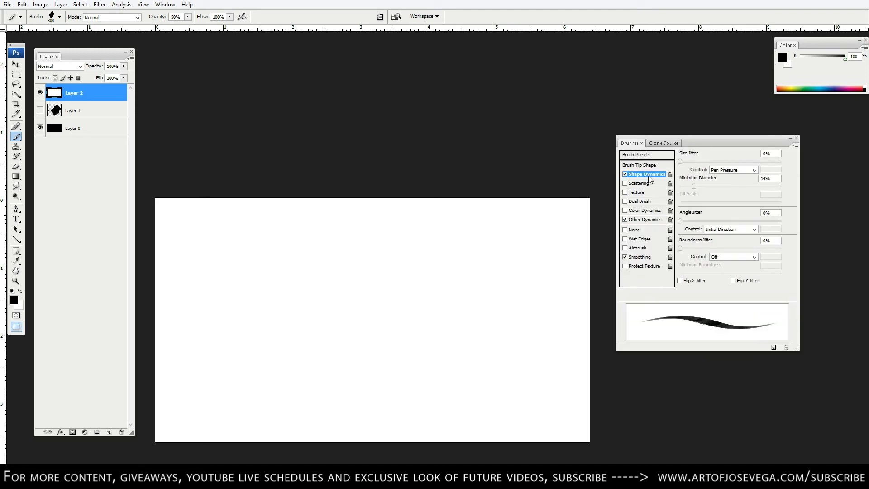
pyautogui.click(645, 221)
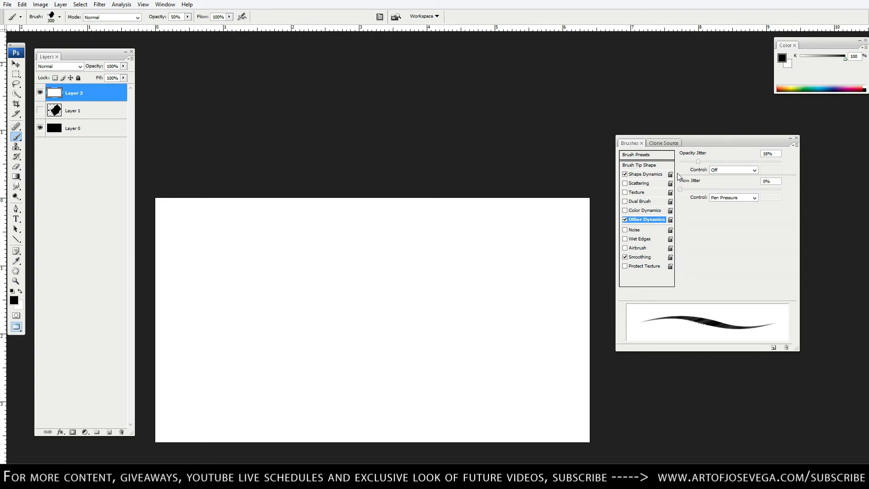
pyautogui.click(719, 169)
pyautogui.click(727, 185)
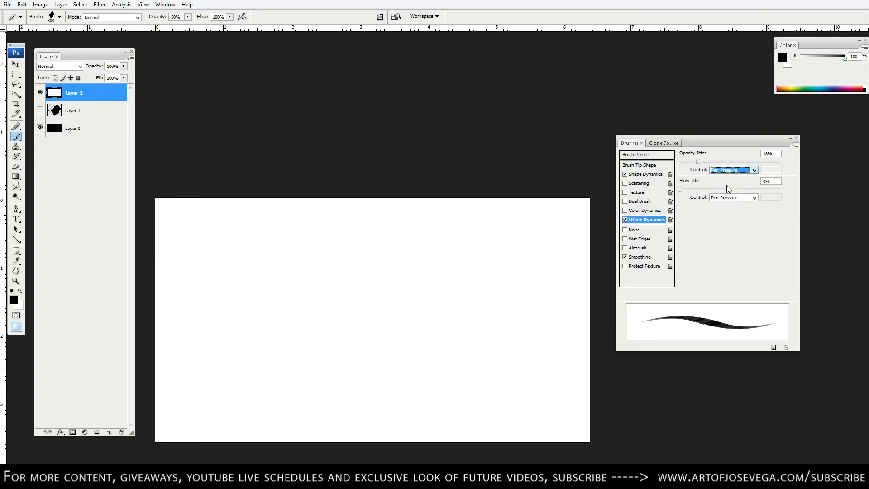
# Paint overlapping translucent diagonal strokes on Layer 2, starting at 400 px and reducing the brush to 175 px
pyautogui.press(']')
pyautogui.press(']')
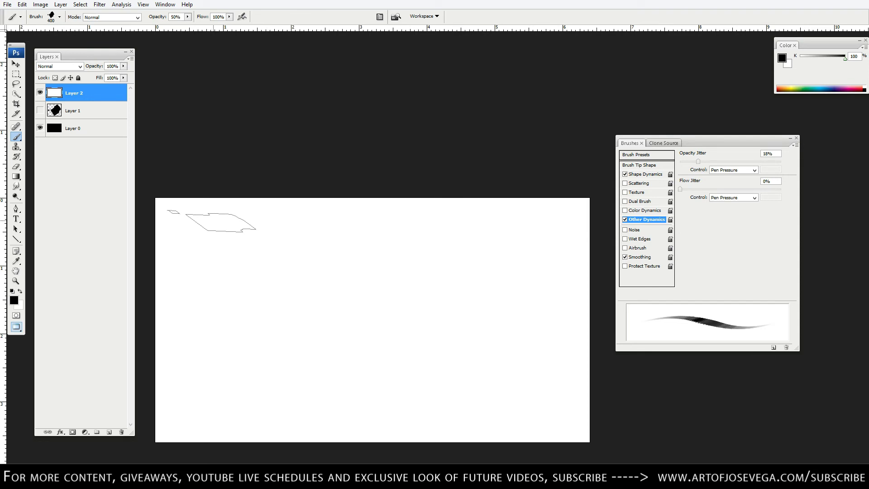
pyautogui.moveTo(202, 219)
pyautogui.mouseDown()
pyautogui.moveTo(513, 390)
pyautogui.moveTo(350, 299)
pyautogui.mouseUp()
pyautogui.press('[')
pyautogui.press('[')
pyautogui.press('[')
pyautogui.moveTo(203, 243)
pyautogui.mouseDown()
pyautogui.moveTo(277, 275)
pyautogui.moveTo(271, 285)
pyautogui.moveTo(176, 286)
pyautogui.moveTo(320, 295)
pyautogui.moveTo(198, 296)
pyautogui.moveTo(448, 324)
pyautogui.mouseUp()
pyautogui.press('[')
pyautogui.press('[')
pyautogui.press('[')
pyautogui.moveTo(199, 294)
pyautogui.mouseDown()
pyautogui.moveTo(505, 341)
pyautogui.moveTo(559, 362)
pyautogui.mouseUp()
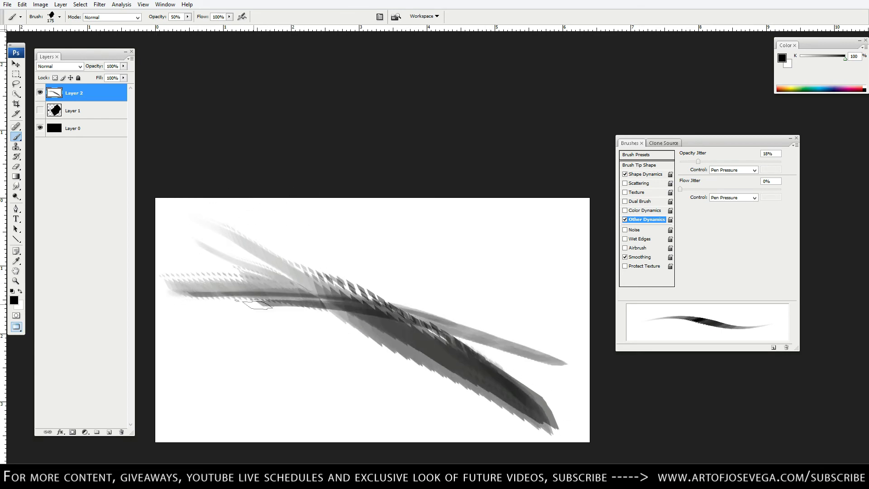
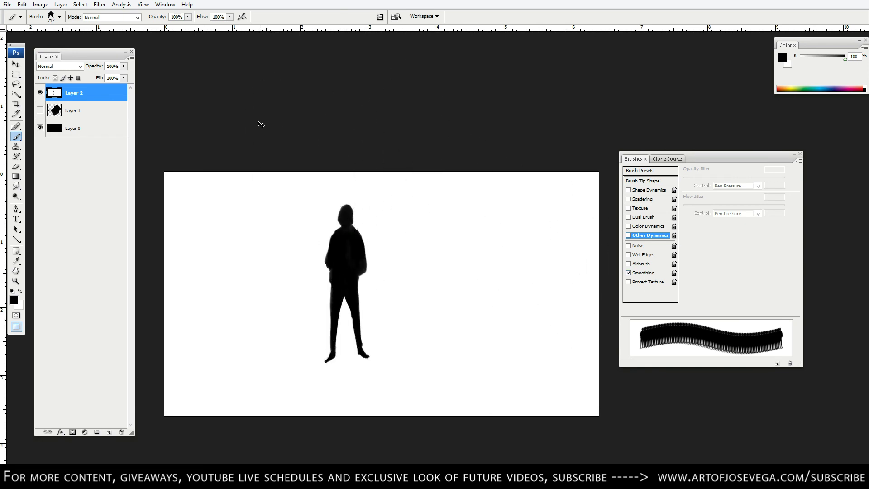
# Undo the figure silhouette stamp and choose the 90 px square brush preset
pyautogui.hotkey('ctrl', 'z')
pyautogui.rightClick(314, 263)
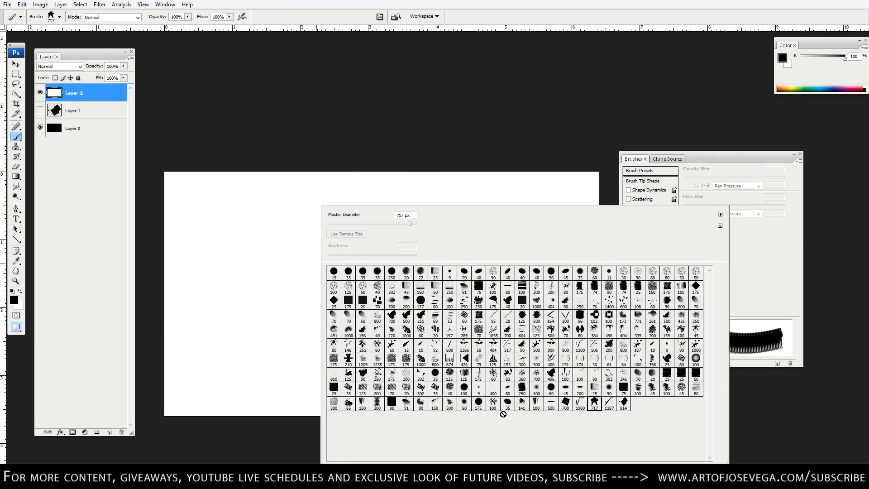
pyautogui.doubleClick(393, 403)
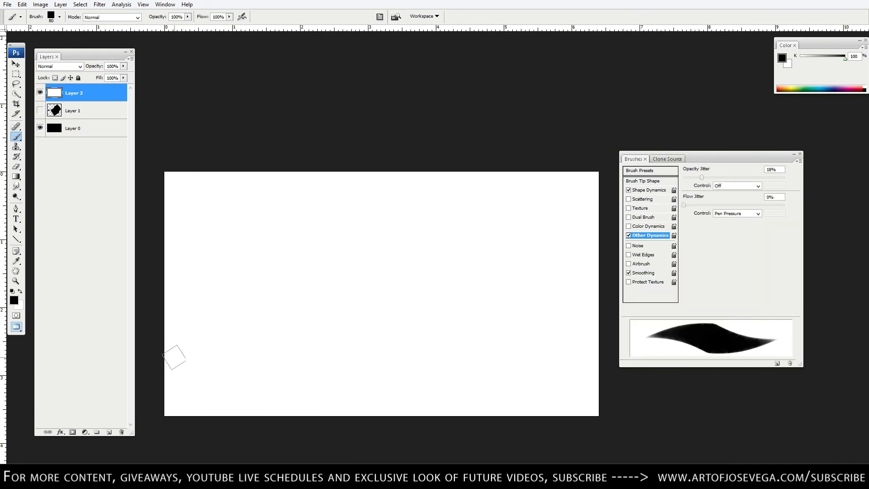
# Shrink the square brush to 2 px while sketching flowing ground contours, a large hill and a distant mountain on Layer 2
pyautogui.press('[')
pyautogui.press('[')
pyautogui.press('[')
pyautogui.press('[')
pyautogui.press('[')
pyautogui.press('[')
pyautogui.press('[')
pyautogui.press('[')
pyautogui.press('[')
pyautogui.press('[')
pyautogui.press('[')
pyautogui.press('[')
pyautogui.moveTo(361, 370); pyautogui.dragTo(599, 388)
pyautogui.press('[')
pyautogui.moveTo(411, 371); pyautogui.dragTo(598, 396)
pyautogui.moveTo(598, 402); pyautogui.dragTo(338, 387)
pyautogui.moveTo(149, 352)
pyautogui.mouseDown()
pyautogui.moveTo(219, 336)
pyautogui.moveTo(356, 269)
pyautogui.moveTo(436, 268)
pyautogui.moveTo(538, 339)
pyautogui.moveTo(600, 366)
pyautogui.mouseUp()
pyautogui.press('[')
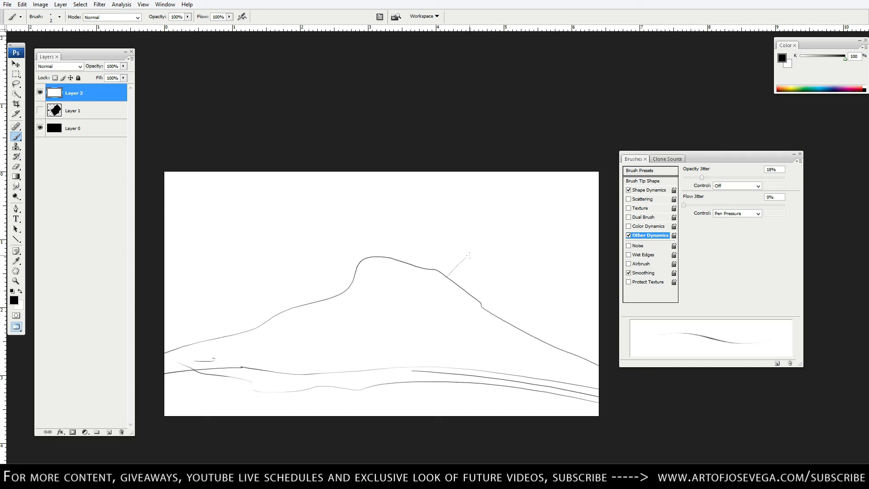
# Add detail lines to the landscape's ground and hillside, enlarging the brush and reducing it to 3 px
pyautogui.press(']')
pyautogui.press(']')
pyautogui.press(']')
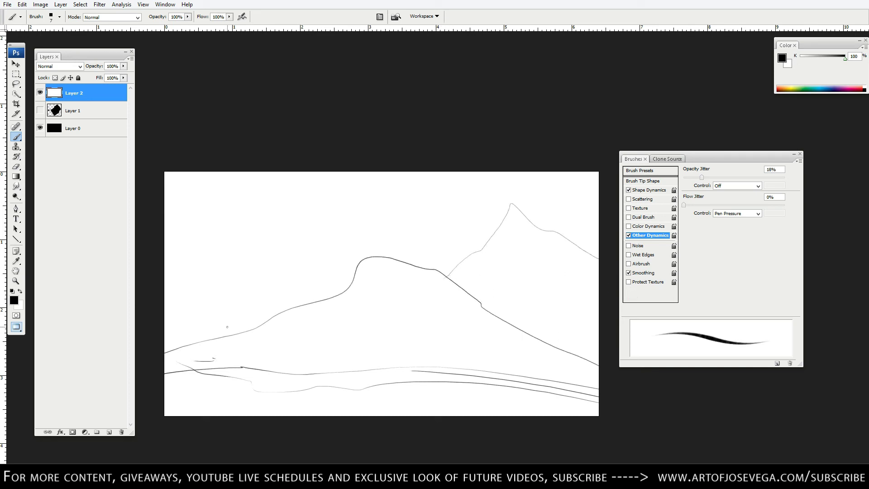
pyautogui.press(']')
pyautogui.moveTo(413, 372); pyautogui.dragTo(400, 373)
pyautogui.press('[')
pyautogui.moveTo(378, 374)
pyautogui.mouseDown()
pyautogui.moveTo(297, 378)
pyautogui.moveTo(332, 370)
pyautogui.mouseUp()
pyautogui.press('[')
pyautogui.press('[')
pyautogui.press('[')
pyautogui.moveTo(351, 284)
pyautogui.mouseDown()
pyautogui.moveTo(277, 329)
pyautogui.moveTo(323, 323)
pyautogui.moveTo(303, 319)
pyautogui.moveTo(478, 309)
pyautogui.mouseUp()
pyautogui.moveTo(436, 302); pyautogui.dragTo(460, 307)
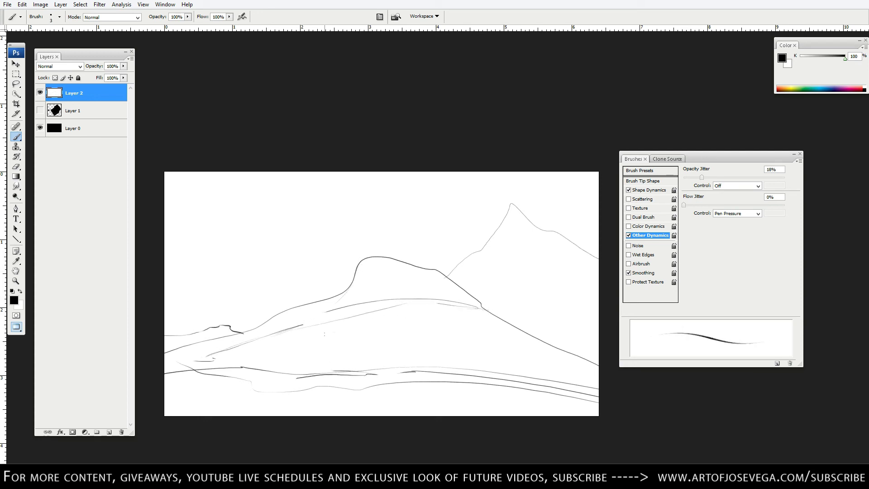
# Choose the 717 px figure brush preset and add a new layer above Layer 2
pyautogui.rightClick(275, 299)
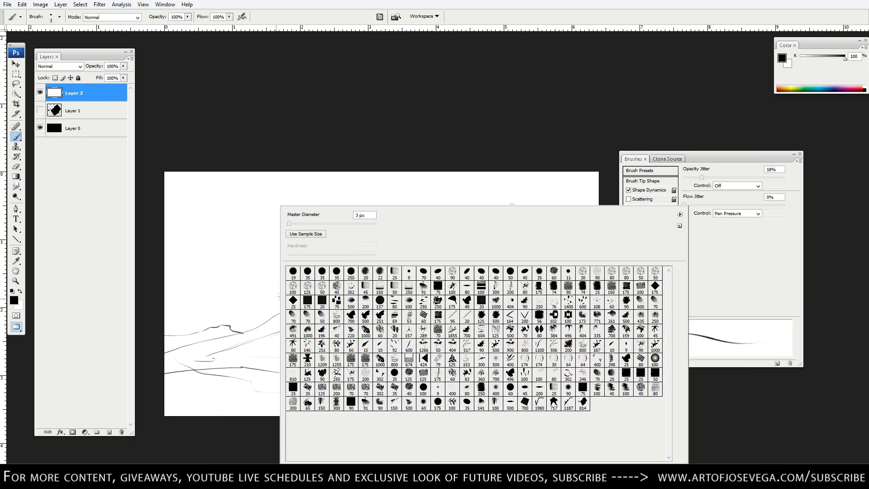
pyautogui.click(553, 402)
pyautogui.press('Return')
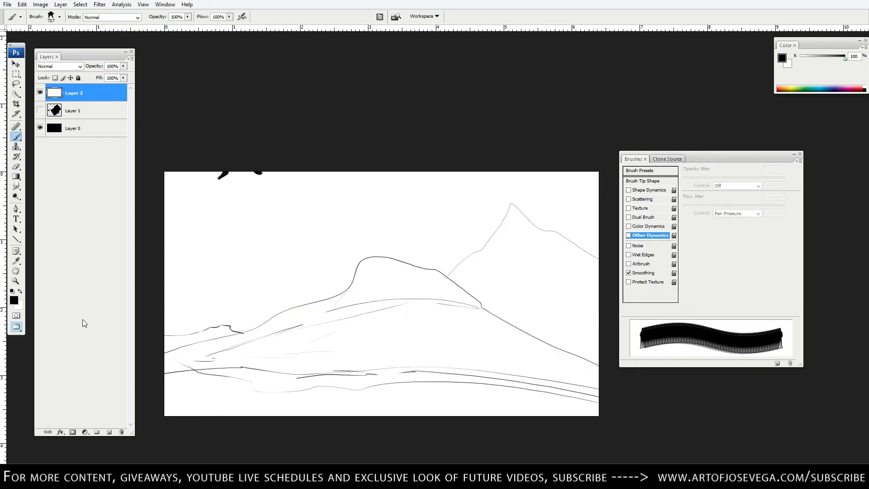
pyautogui.click(109, 432)
# Reduce the figure brush to 70 px and stamp one figure on the foreground path of the landscape
pyautogui.press('[')
pyautogui.press('[')
pyautogui.press('[')
pyautogui.press('[')
pyautogui.press('[')
pyautogui.press('[')
pyautogui.press('[')
pyautogui.press('[')
pyautogui.press('[')
pyautogui.press('[')
pyautogui.press('[')
pyautogui.press('[')
pyautogui.press('[')
pyautogui.press('[')
pyautogui.click(500, 378)
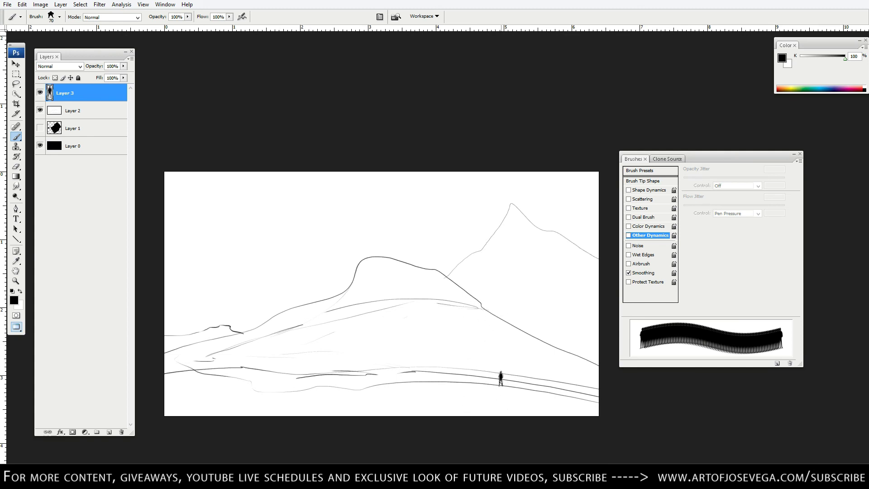
# Move the stamped figure up onto the upper ground line and reduce the brush to 50 px
pyautogui.press('v')
pyautogui.moveTo(531, 410); pyautogui.dragTo(526, 407)
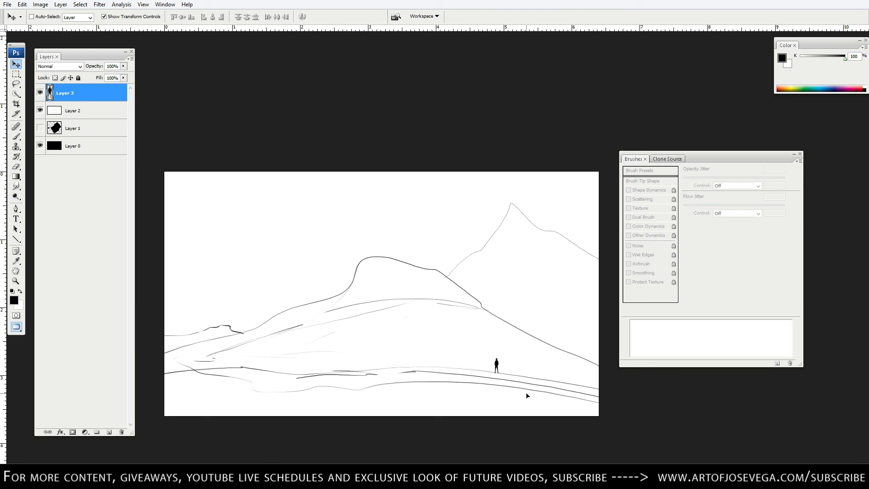
pyautogui.press('b')
pyautogui.press('[')
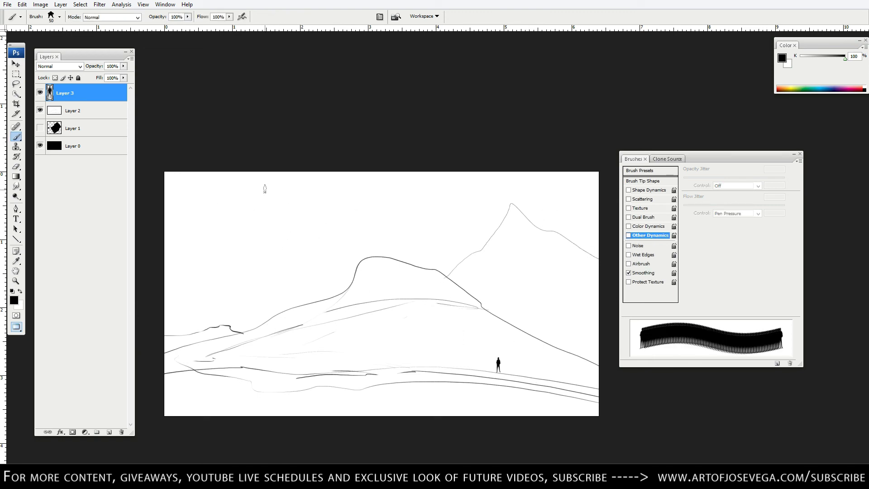
# Choose the 1980 px bent-line custom brush preset
pyautogui.press('v')
pyautogui.rightClick(293, 217)
pyautogui.press('Escape')
pyautogui.press('b')
pyautogui.rightClick(290, 206)
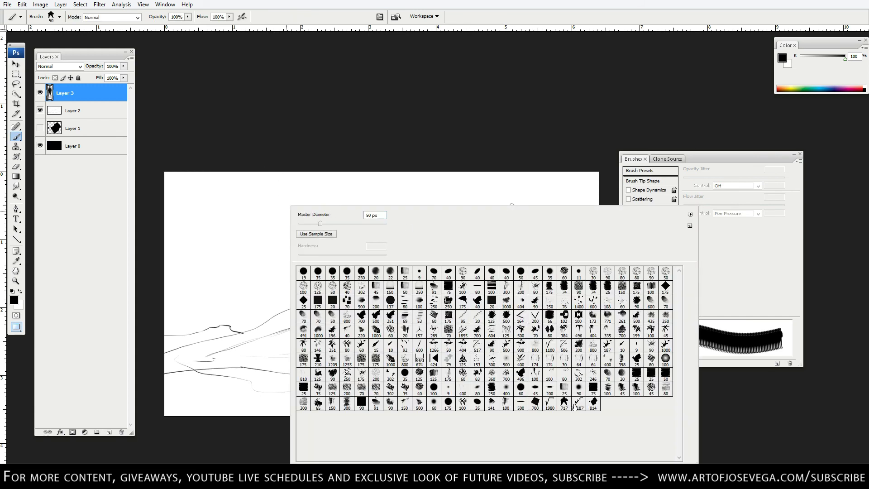
pyautogui.click(547, 403)
pyautogui.press('Return')
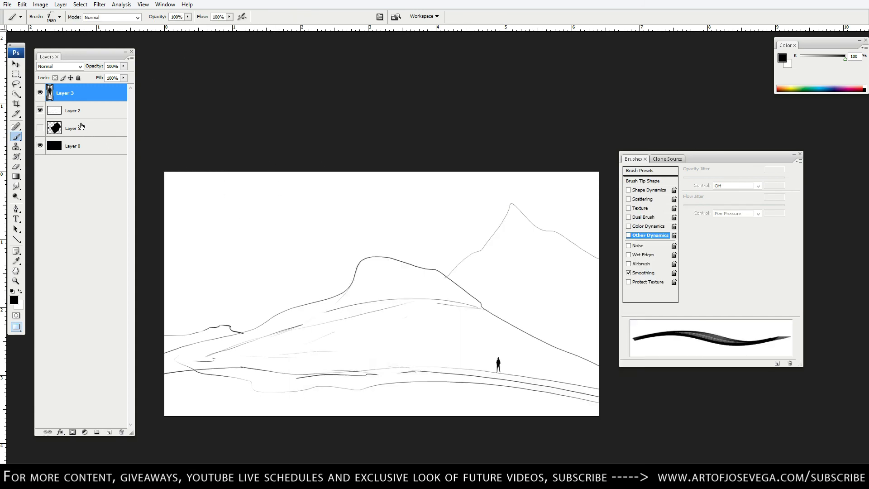
# Hide Layer 3 and clear Layer 2 to white
pyautogui.click(41, 93)
pyautogui.click(69, 108)
pyautogui.hotkey('ctrl', 'BackSpace')
# Reduce the bent-line brush to 400 px
pyautogui.press('[')
pyautogui.press('[')
pyautogui.press('[')
pyautogui.press('[')
pyautogui.press('[')
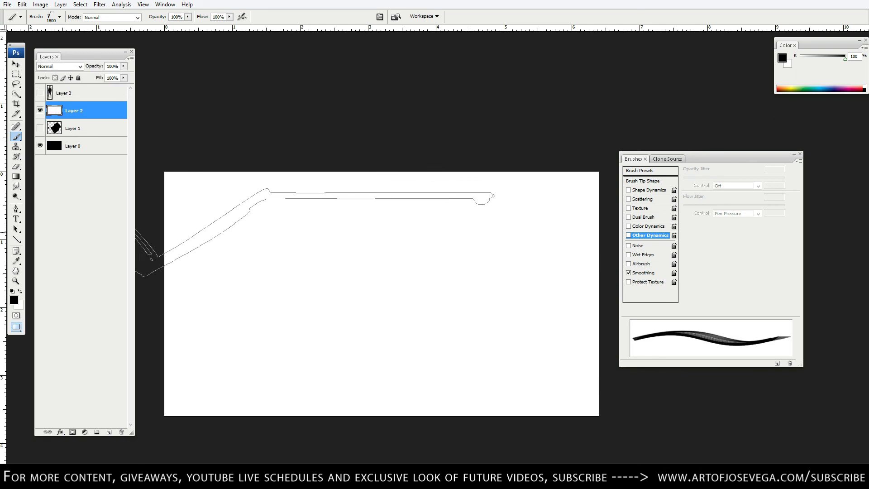
pyautogui.press('[')
pyautogui.press('[')
pyautogui.press('[')
pyautogui.press('[')
pyautogui.press('[')
pyautogui.press('[')
pyautogui.press('[')
pyautogui.press('[')
pyautogui.press('[')
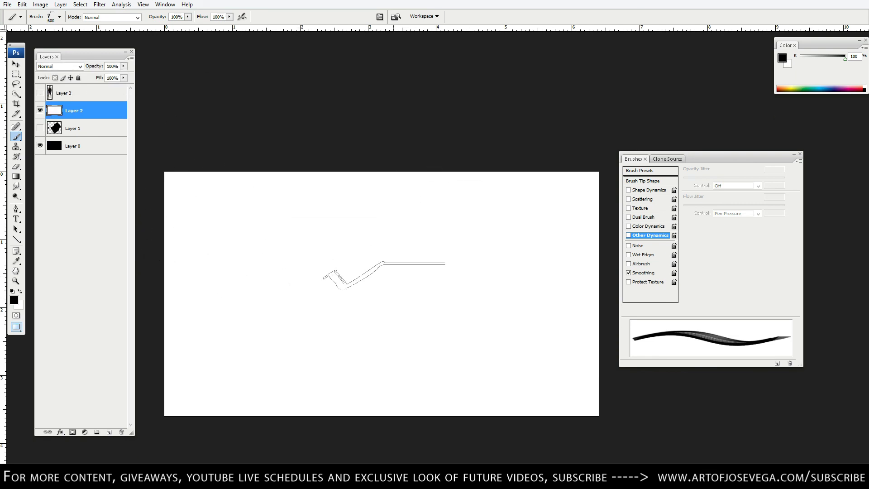
pyautogui.press('[')
pyautogui.press('[')
pyautogui.press('[')
# Try a stroke at 100% opacity and another at 50%, undo them, and restore the brush opacity to 100%
pyautogui.moveTo(208, 206)
pyautogui.mouseDown()
pyautogui.moveTo(406, 293)
pyautogui.moveTo(195, 333)
pyautogui.mouseUp()
pyautogui.hotkey('ctrl', 'z')
pyautogui.press('5')
pyautogui.hotkey('ctrl', 'alt', 'z')
pyautogui.moveTo(195, 226)
pyautogui.mouseDown()
pyautogui.moveTo(575, 290)
pyautogui.moveTo(194, 351)
pyautogui.mouseUp()
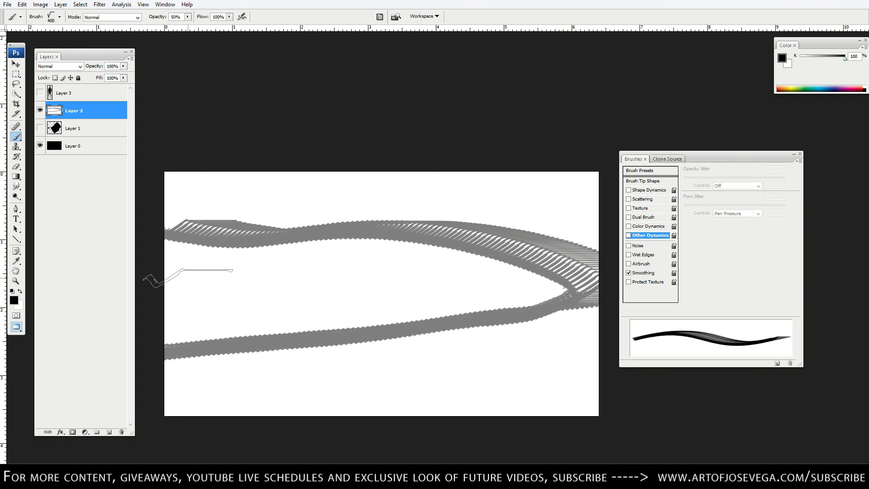
pyautogui.hotkey('ctrl', 'z')
pyautogui.press('0')
# Turn on Other Dynamics and Shape Dynamics, and paint a large sweeping curve with the 400 px brush
pyautogui.click(628, 236)
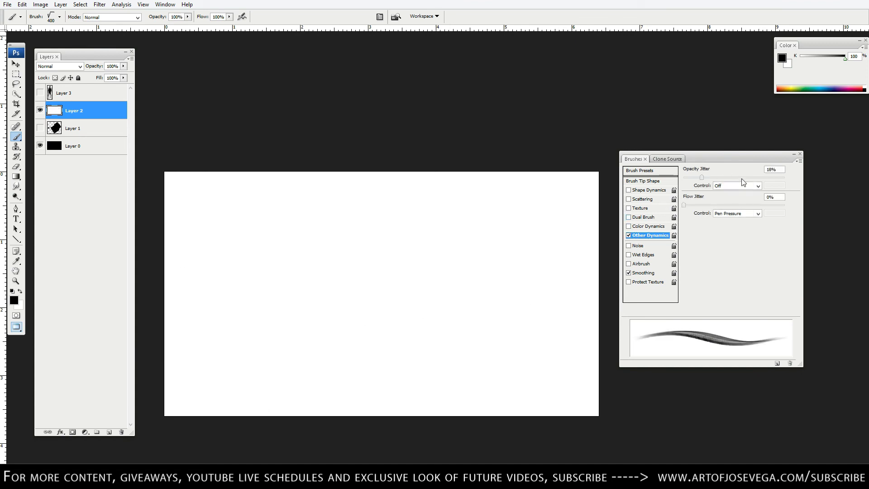
pyautogui.click(641, 191)
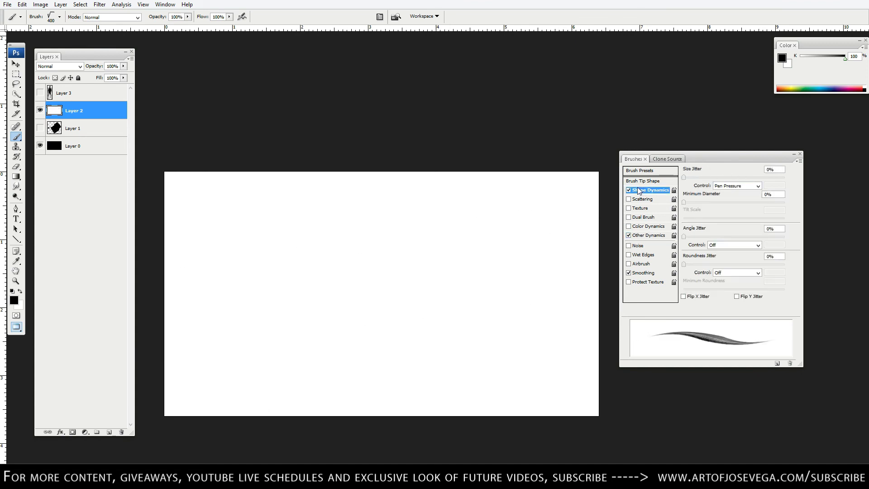
pyautogui.moveTo(235, 211)
pyautogui.mouseDown()
pyautogui.moveTo(290, 202)
pyautogui.moveTo(549, 263)
pyautogui.moveTo(230, 323)
pyautogui.moveTo(271, 351)
pyautogui.moveTo(554, 376)
pyautogui.moveTo(271, 380)
pyautogui.mouseUp()
# Reduce the brush to 100 px in stages while painting thinner strokes across the lower part of the canvas
pyautogui.press('[')
pyautogui.press('[')
pyautogui.moveTo(182, 381); pyautogui.dragTo(471, 394)
pyautogui.press('[')
pyautogui.press('[')
pyautogui.moveTo(241, 346)
pyautogui.mouseDown()
pyautogui.moveTo(630, 395)
pyautogui.moveTo(396, 379)
pyautogui.moveTo(256, 336)
pyautogui.moveTo(434, 365)
pyautogui.moveTo(597, 371)
pyautogui.moveTo(550, 374)
pyautogui.mouseUp()
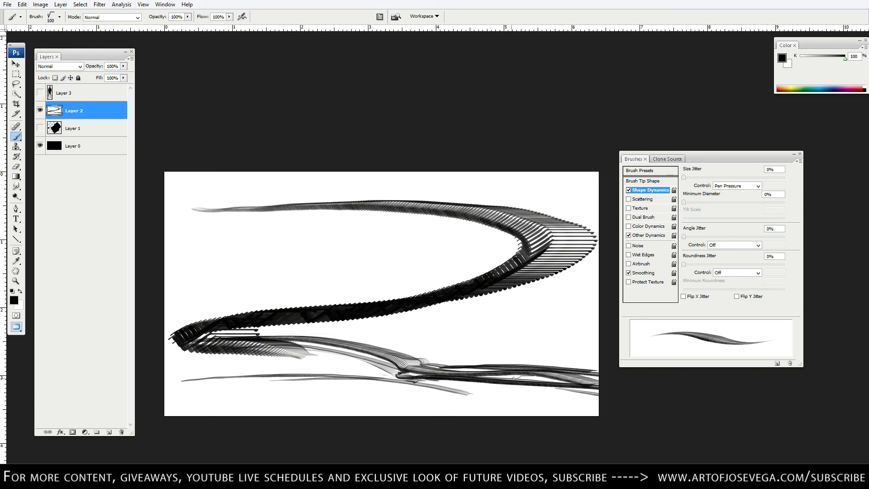
pyautogui.moveTo(378, 380); pyautogui.dragTo(372, 368)
# Enlarge the brush to 175 px and layer more strokes over the middle, upper and lower parts of the curve
pyautogui.press(']')
pyautogui.press(']')
pyautogui.moveTo(316, 298); pyautogui.dragTo(432, 290)
pyautogui.moveTo(561, 267)
pyautogui.mouseDown()
pyautogui.moveTo(560, 249)
pyautogui.moveTo(164, 214)
pyautogui.mouseUp()
pyautogui.moveTo(257, 202)
pyautogui.mouseDown()
pyautogui.moveTo(132, 204)
pyautogui.moveTo(495, 213)
pyautogui.mouseUp()
pyautogui.moveTo(235, 348)
pyautogui.mouseDown()
pyautogui.moveTo(185, 343)
pyautogui.moveTo(374, 364)
pyautogui.moveTo(376, 373)
pyautogui.moveTo(250, 369)
pyautogui.moveTo(150, 383)
pyautogui.moveTo(337, 358)
pyautogui.moveTo(314, 336)
pyautogui.moveTo(434, 358)
pyautogui.moveTo(170, 337)
pyautogui.mouseUp()
# Fill Layer 2 with the white background color to clear the strokes, and move the brush settings farther away from the canvas
pyautogui.rightClick(339, 281)
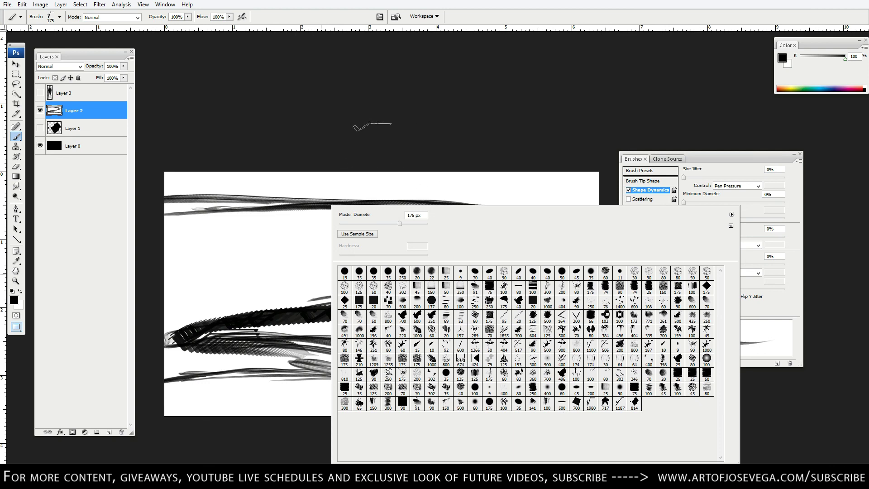
pyautogui.click(372, 118)
pyautogui.hotkey('ctrl', 'BackSpace')
pyautogui.moveTo(364, 139)
pyautogui.mouseDown()
pyautogui.moveTo(364, 129)
pyautogui.moveTo(431, 72)
pyautogui.mouseUp()
pyautogui.moveTo(715, 153); pyautogui.dragTo(737, 159)
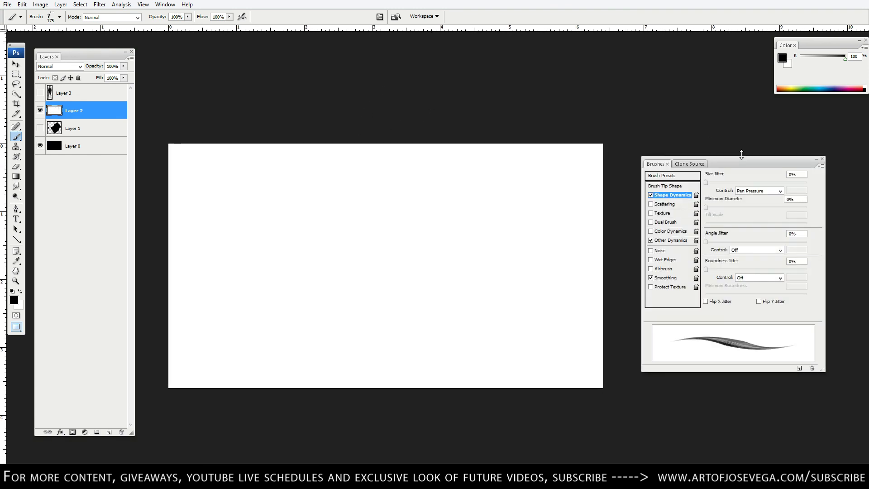
pyautogui.moveTo(339, 218); pyautogui.dragTo(346, 225)
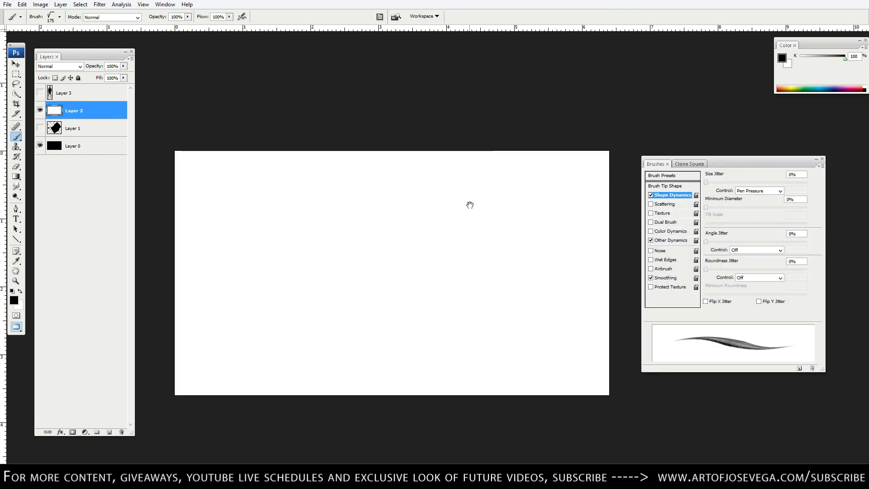